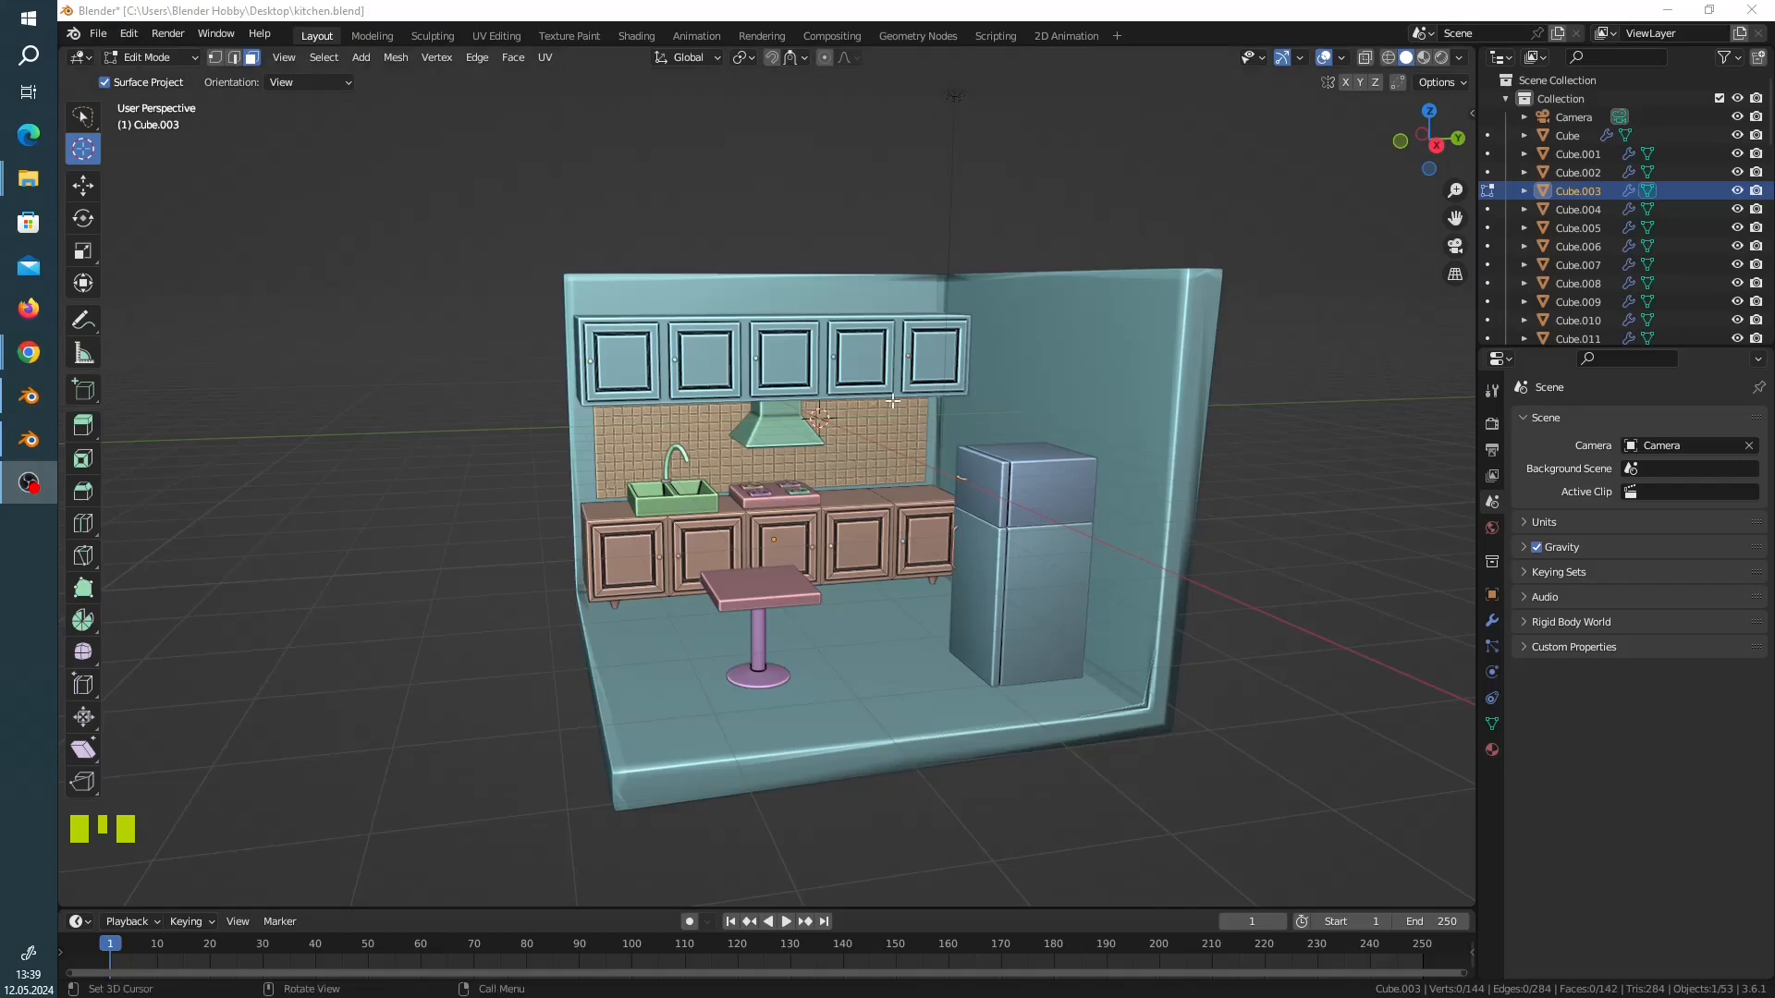
# Step: Show the 3D cursor's location and rotation settings and switch from Edit Mode to Object Mode
pyautogui.moveTo(862, 402); pyautogui.dragTo(959, 458, button='middle')
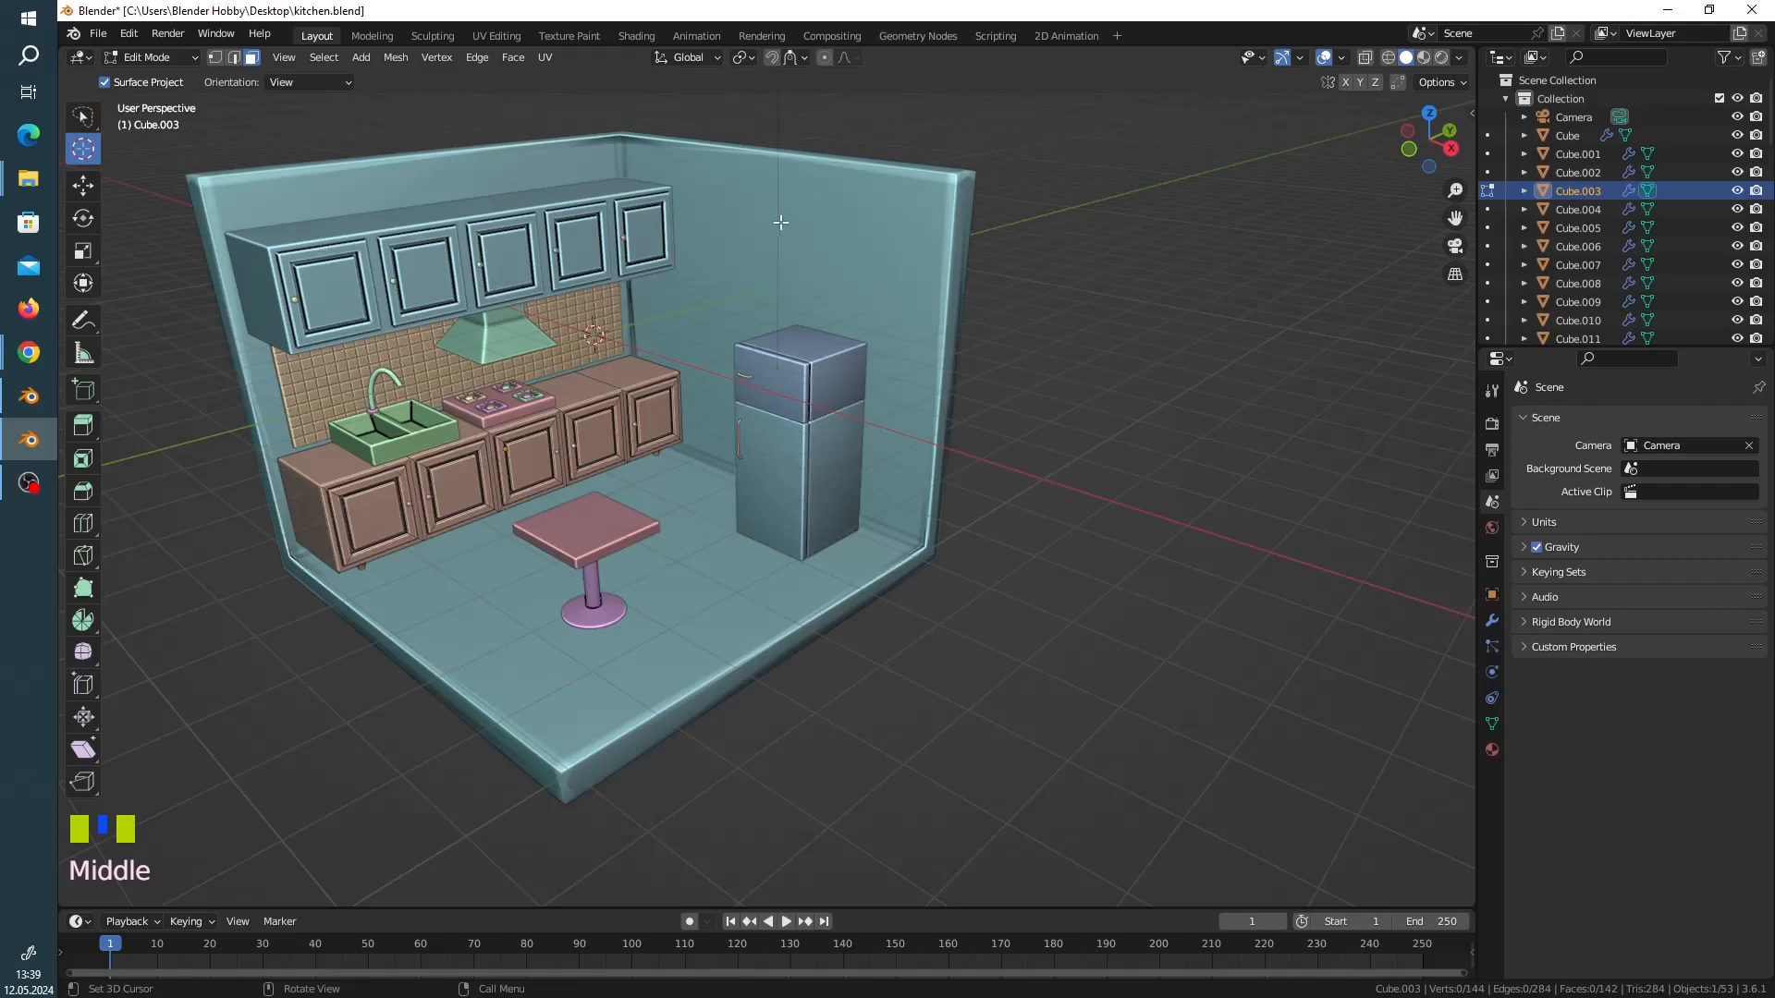
pyautogui.press('n')
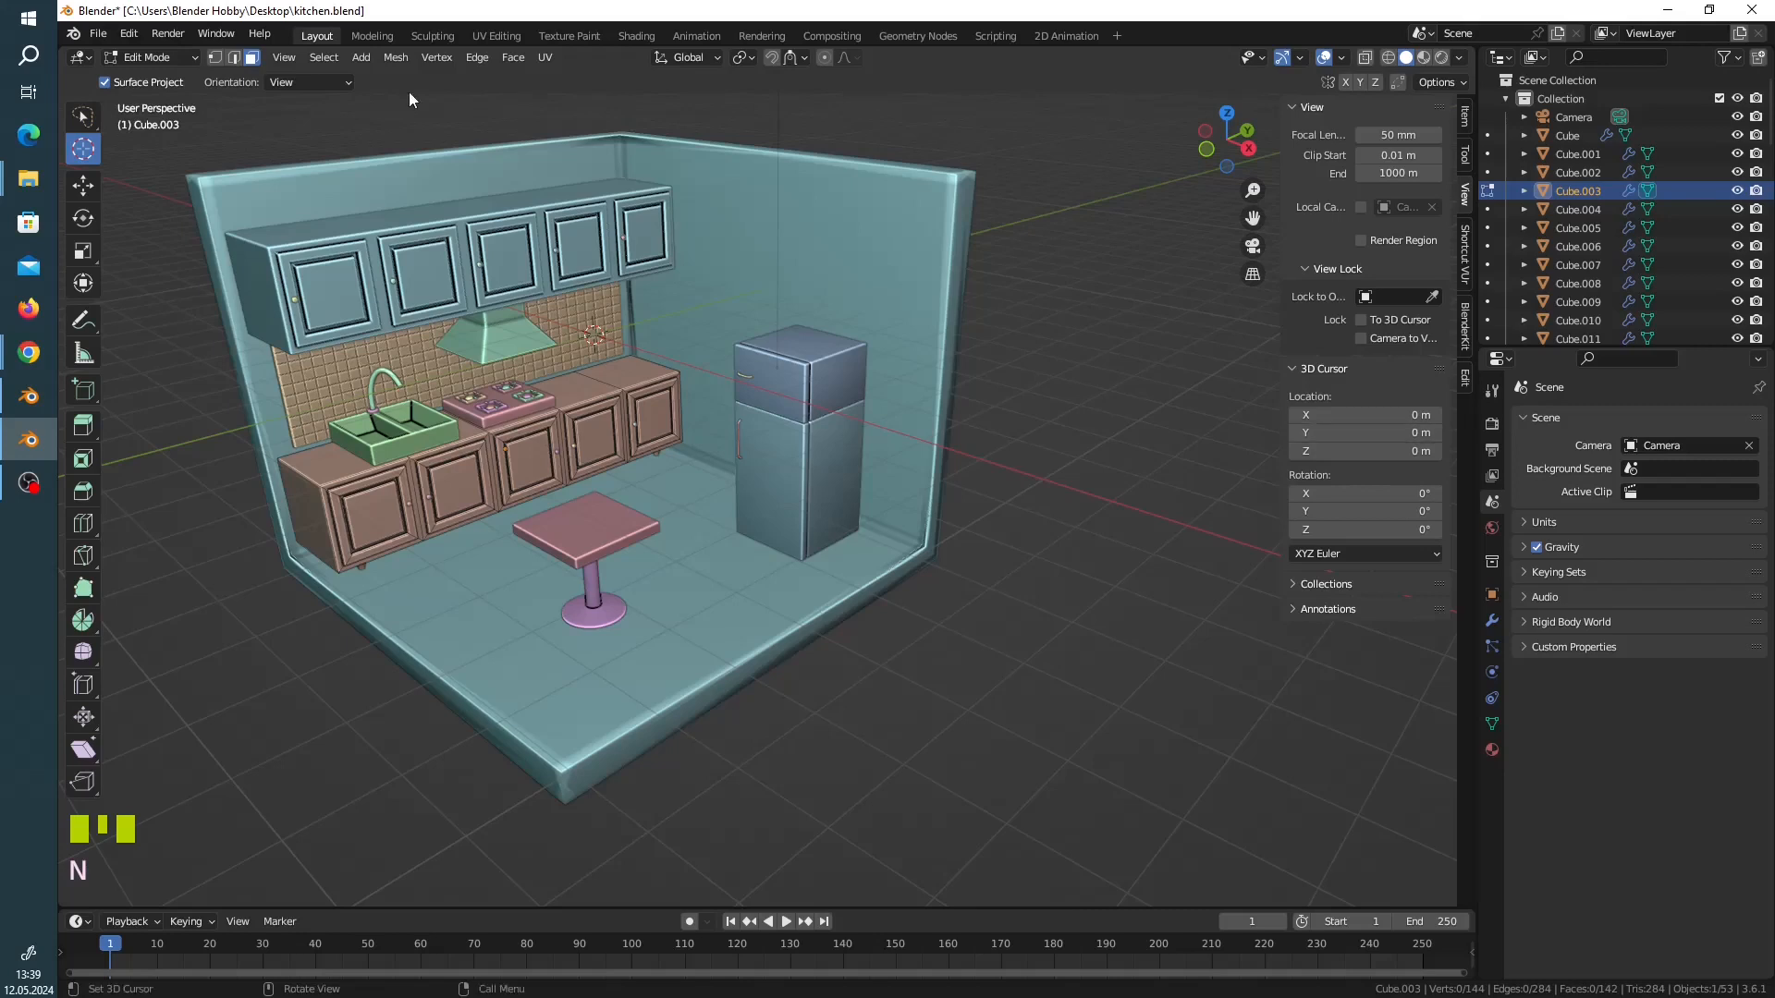
pyautogui.press('Tab')
# Step: Add a mesh cube at the 3D cursor and undo the addition
pyautogui.click(301, 56)
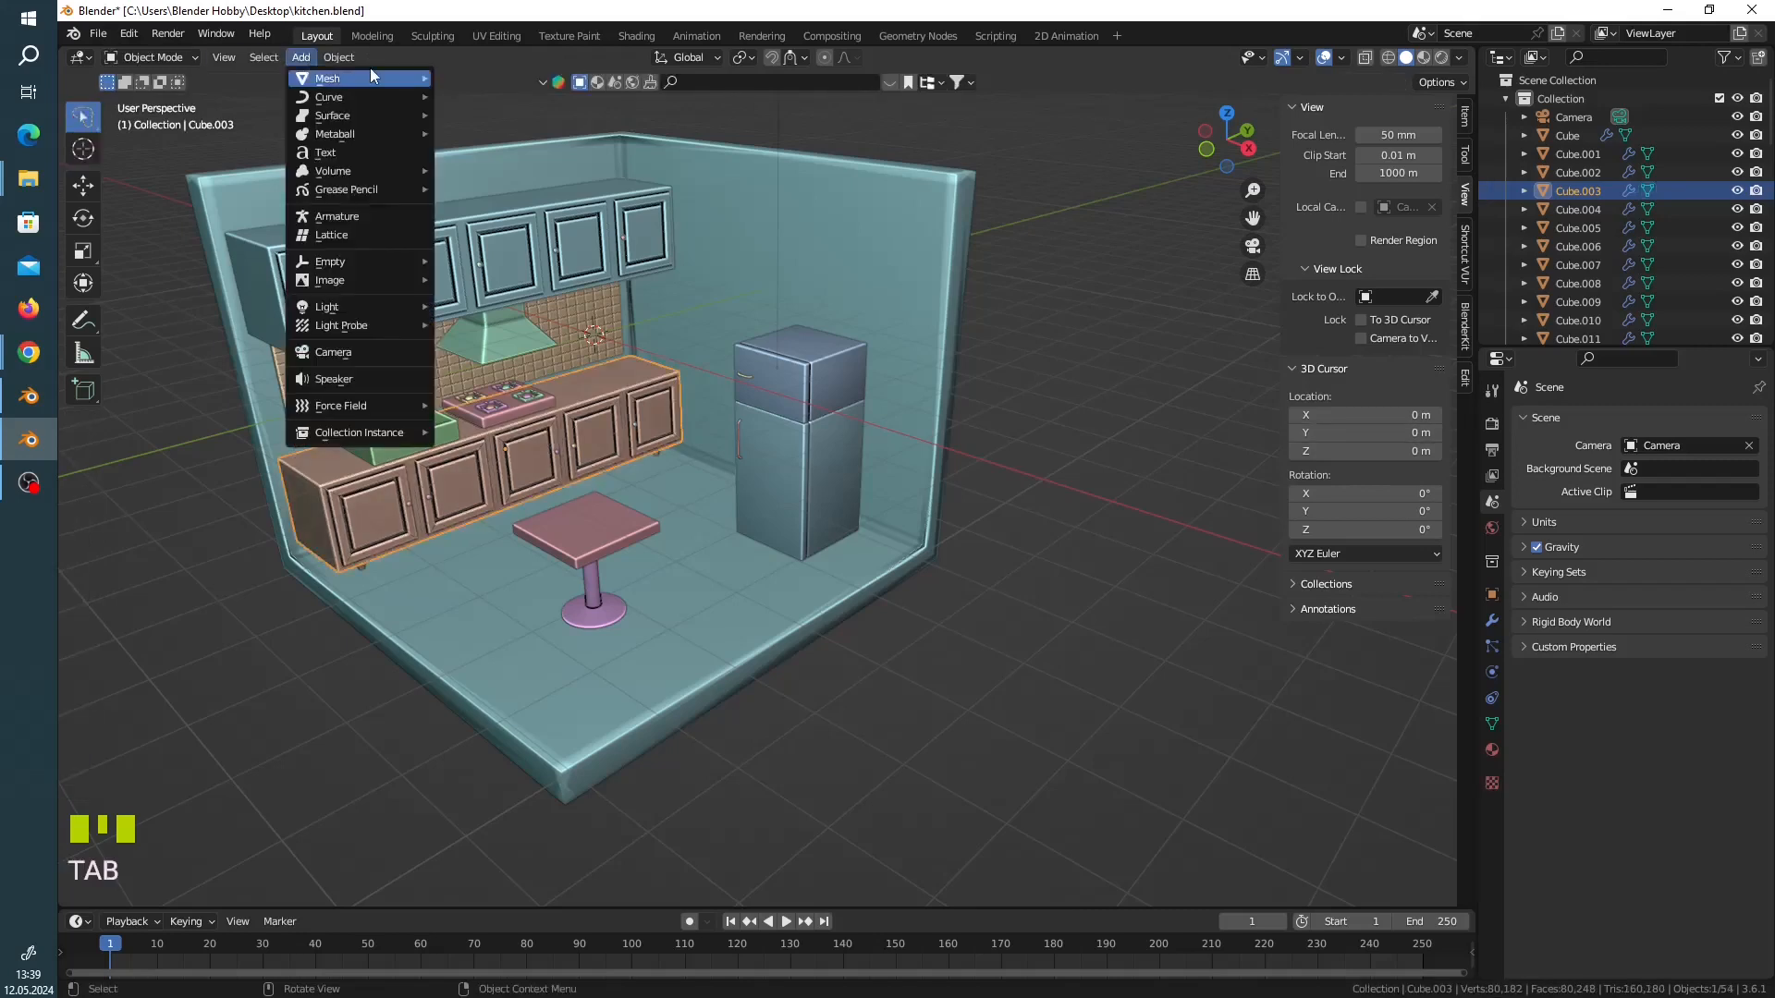
pyautogui.click(476, 97)
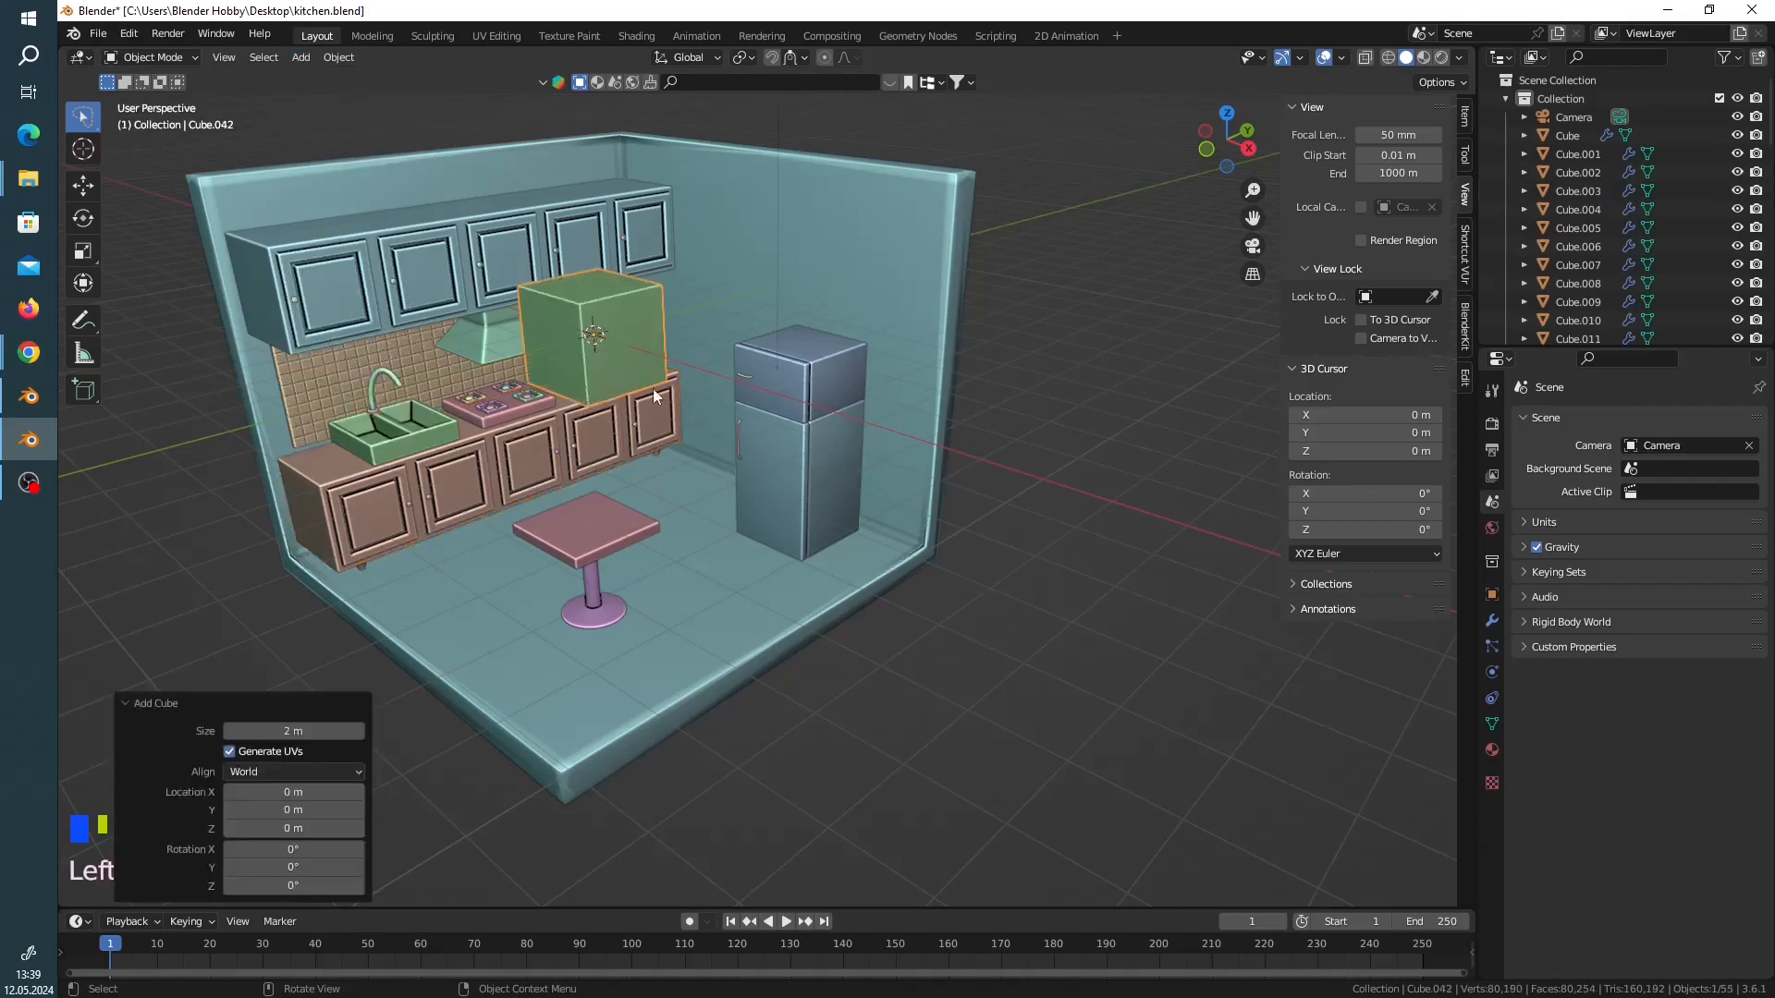
pyautogui.moveTo(652, 388); pyautogui.dragTo(648, 350, button='middle')
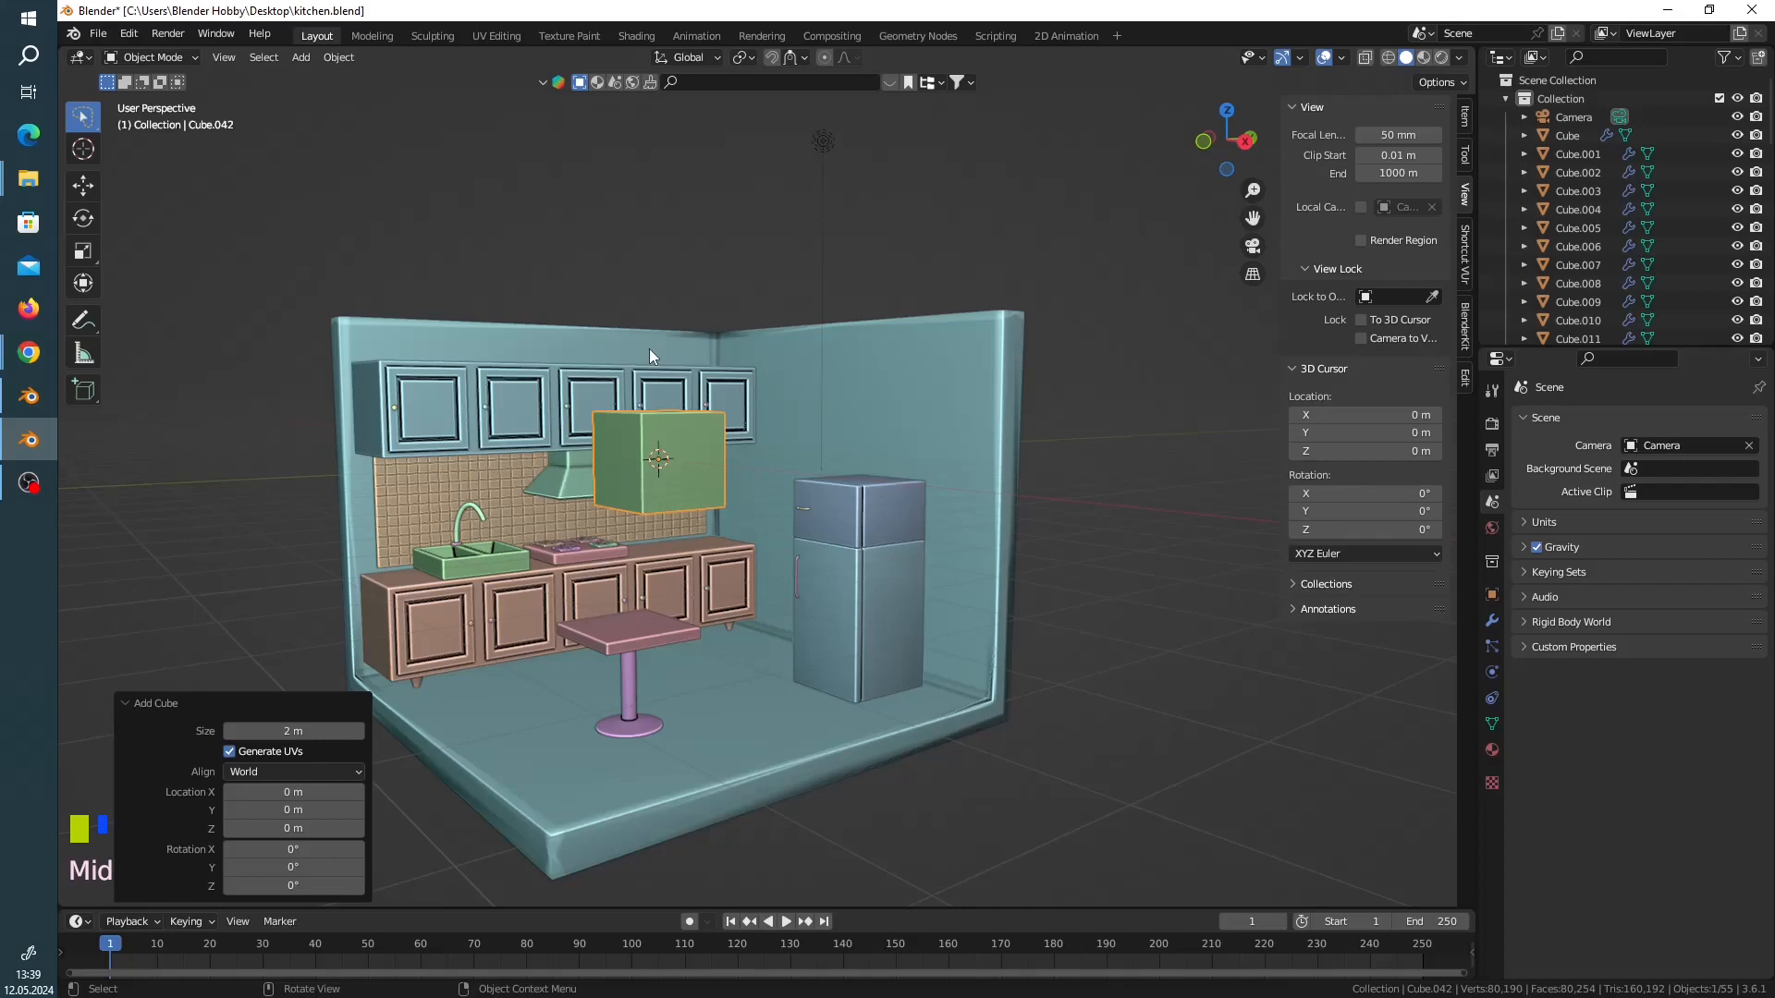
pyautogui.hotkey('ctrl', 'z')
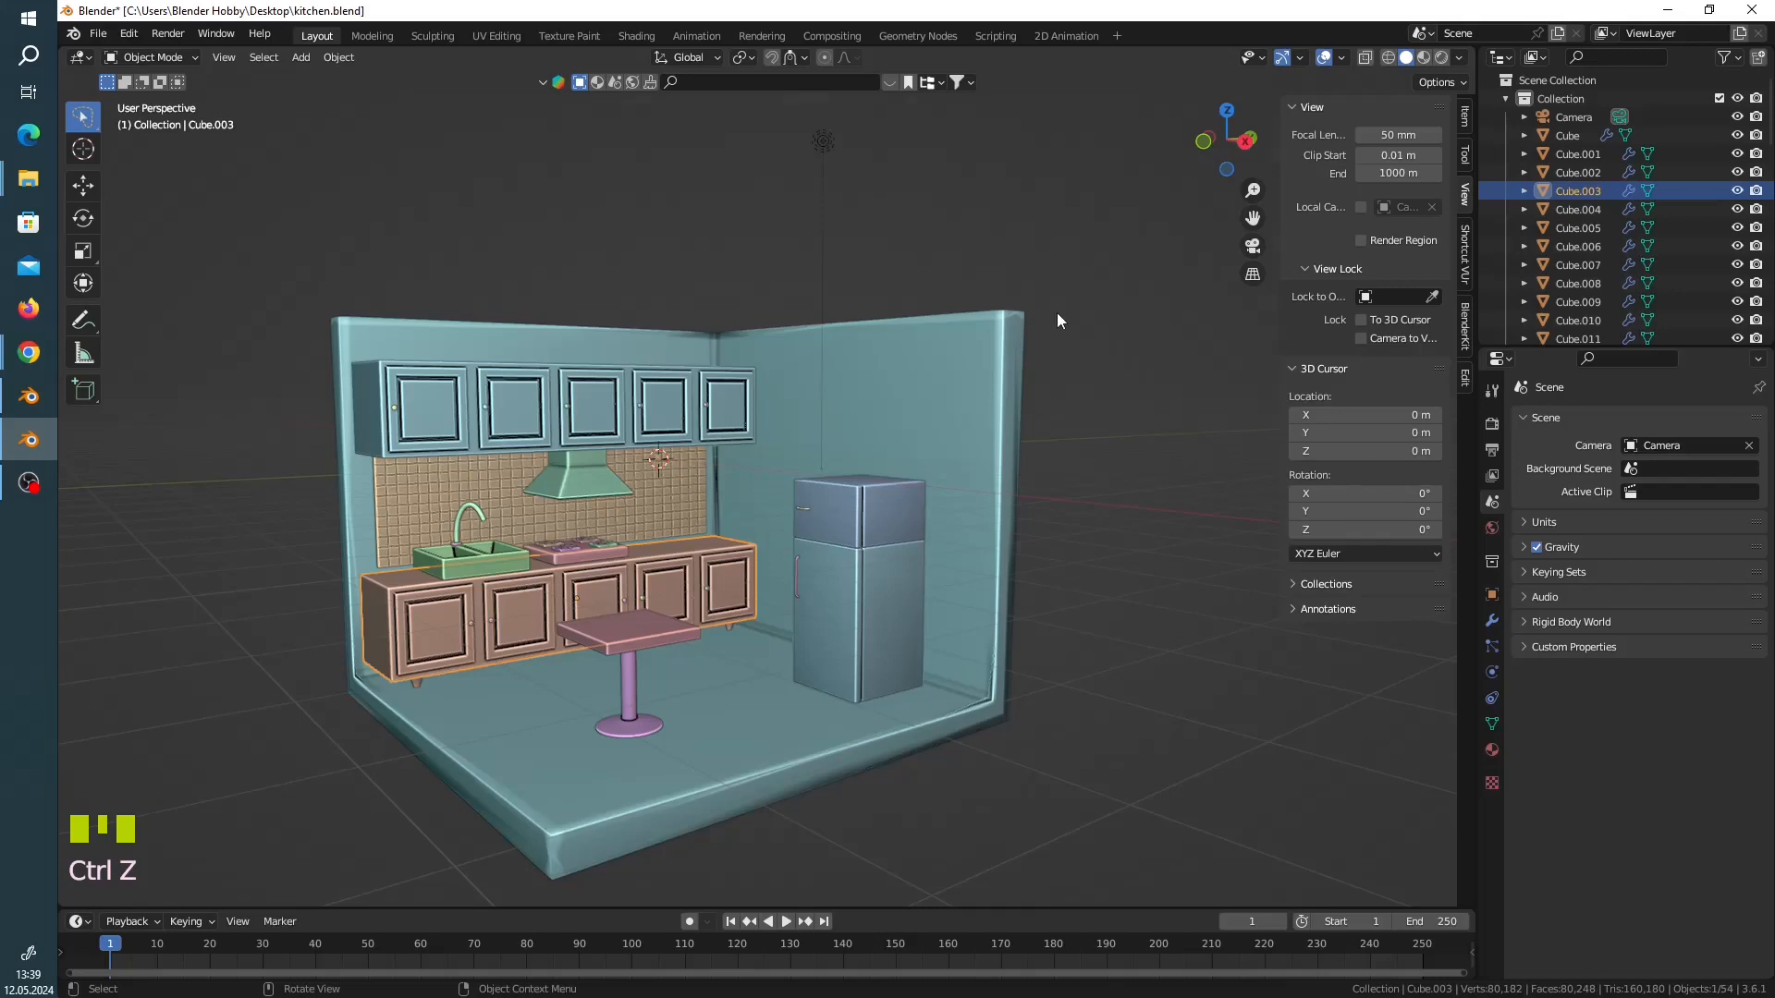
# Step: Place the 3D cursor with the Cursor tool outside the room, at about X 9.8 m, Y -5.6 m, Z -1.2 m
pyautogui.moveTo(1056, 312); pyautogui.dragTo(979, 278, button='middle')
pyautogui.scroll(-4, 980, 277)
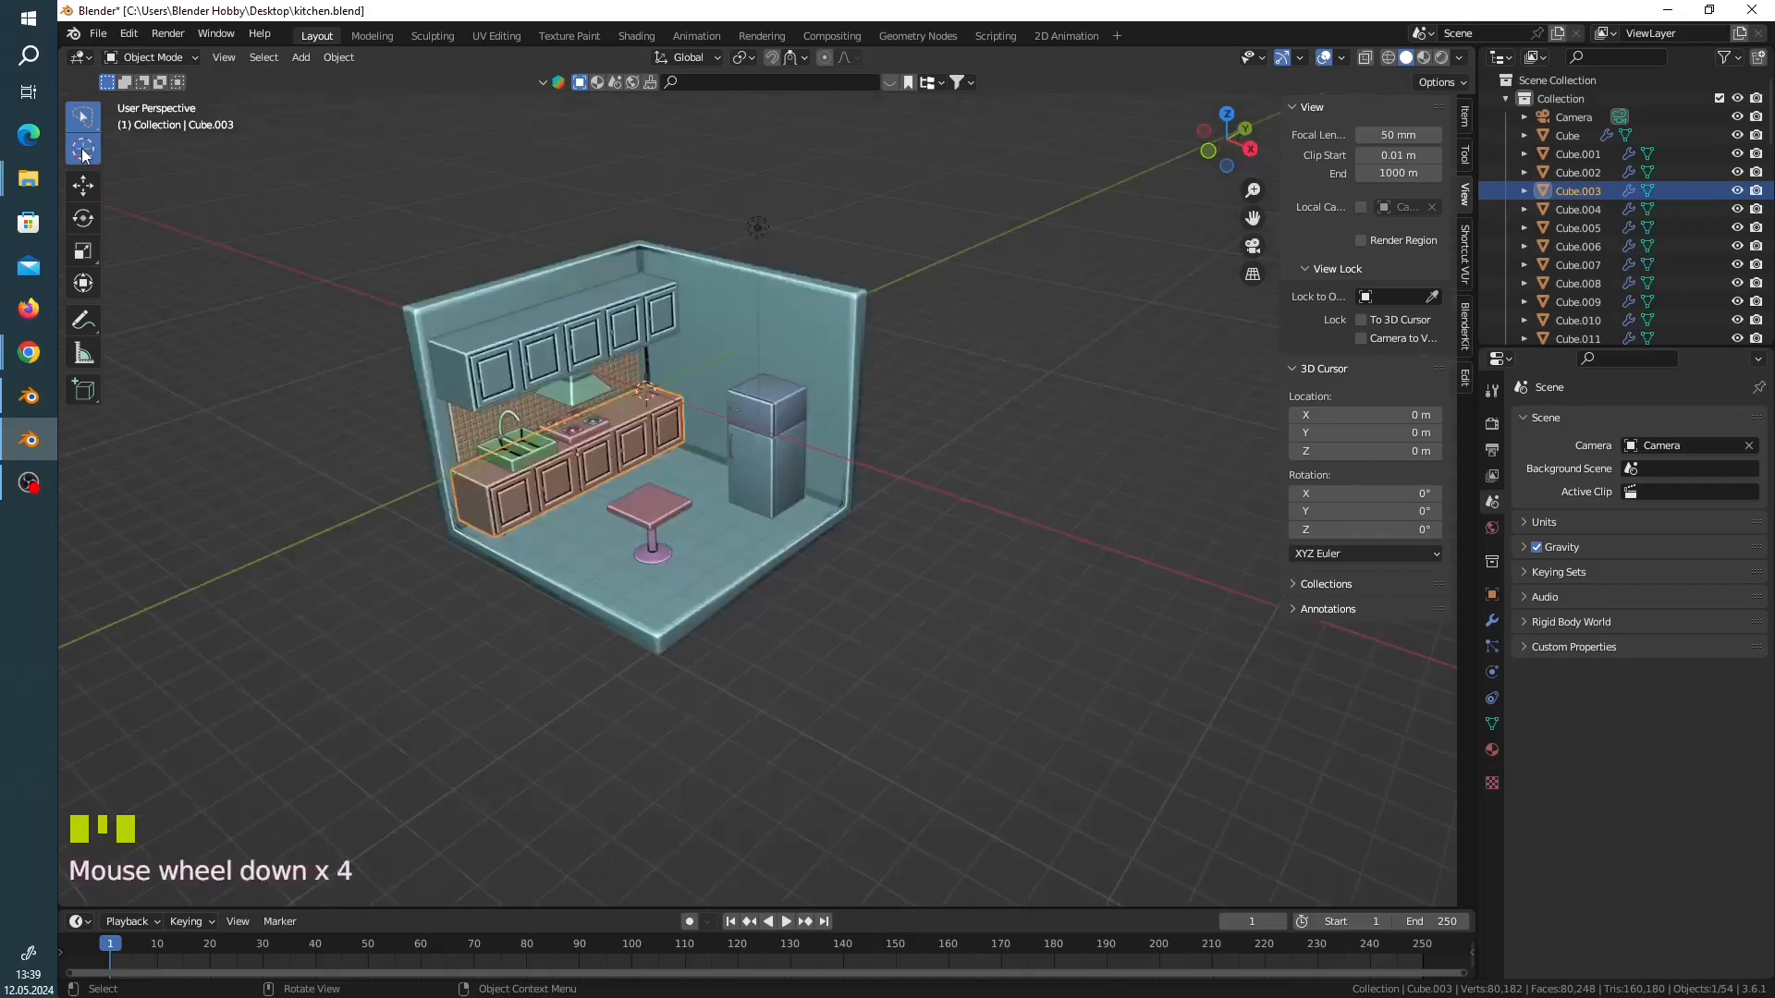
pyautogui.click(83, 150)
pyautogui.moveTo(971, 462); pyautogui.dragTo(749, 412, button='middle')
pyautogui.click(860, 575)
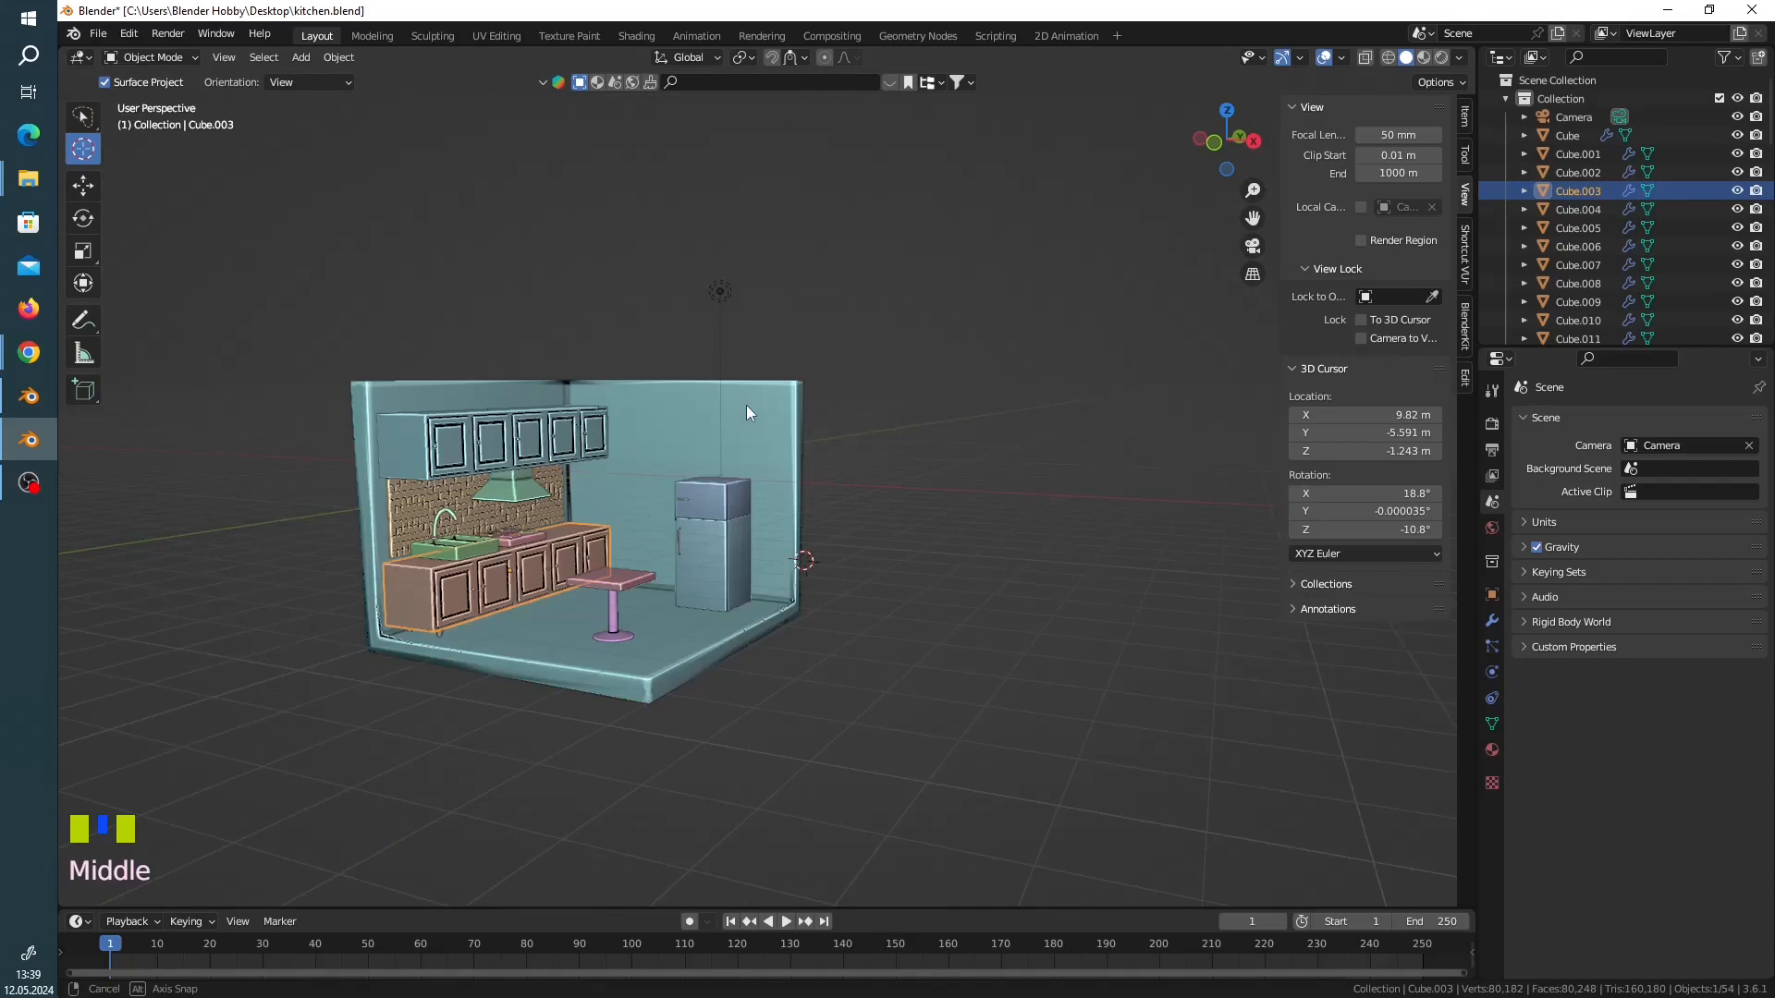
# Step: Add a mesh cube at the 3D cursor outside the room and stay in Object Mode
pyautogui.click(300, 58)
pyautogui.moveTo(313, 85)
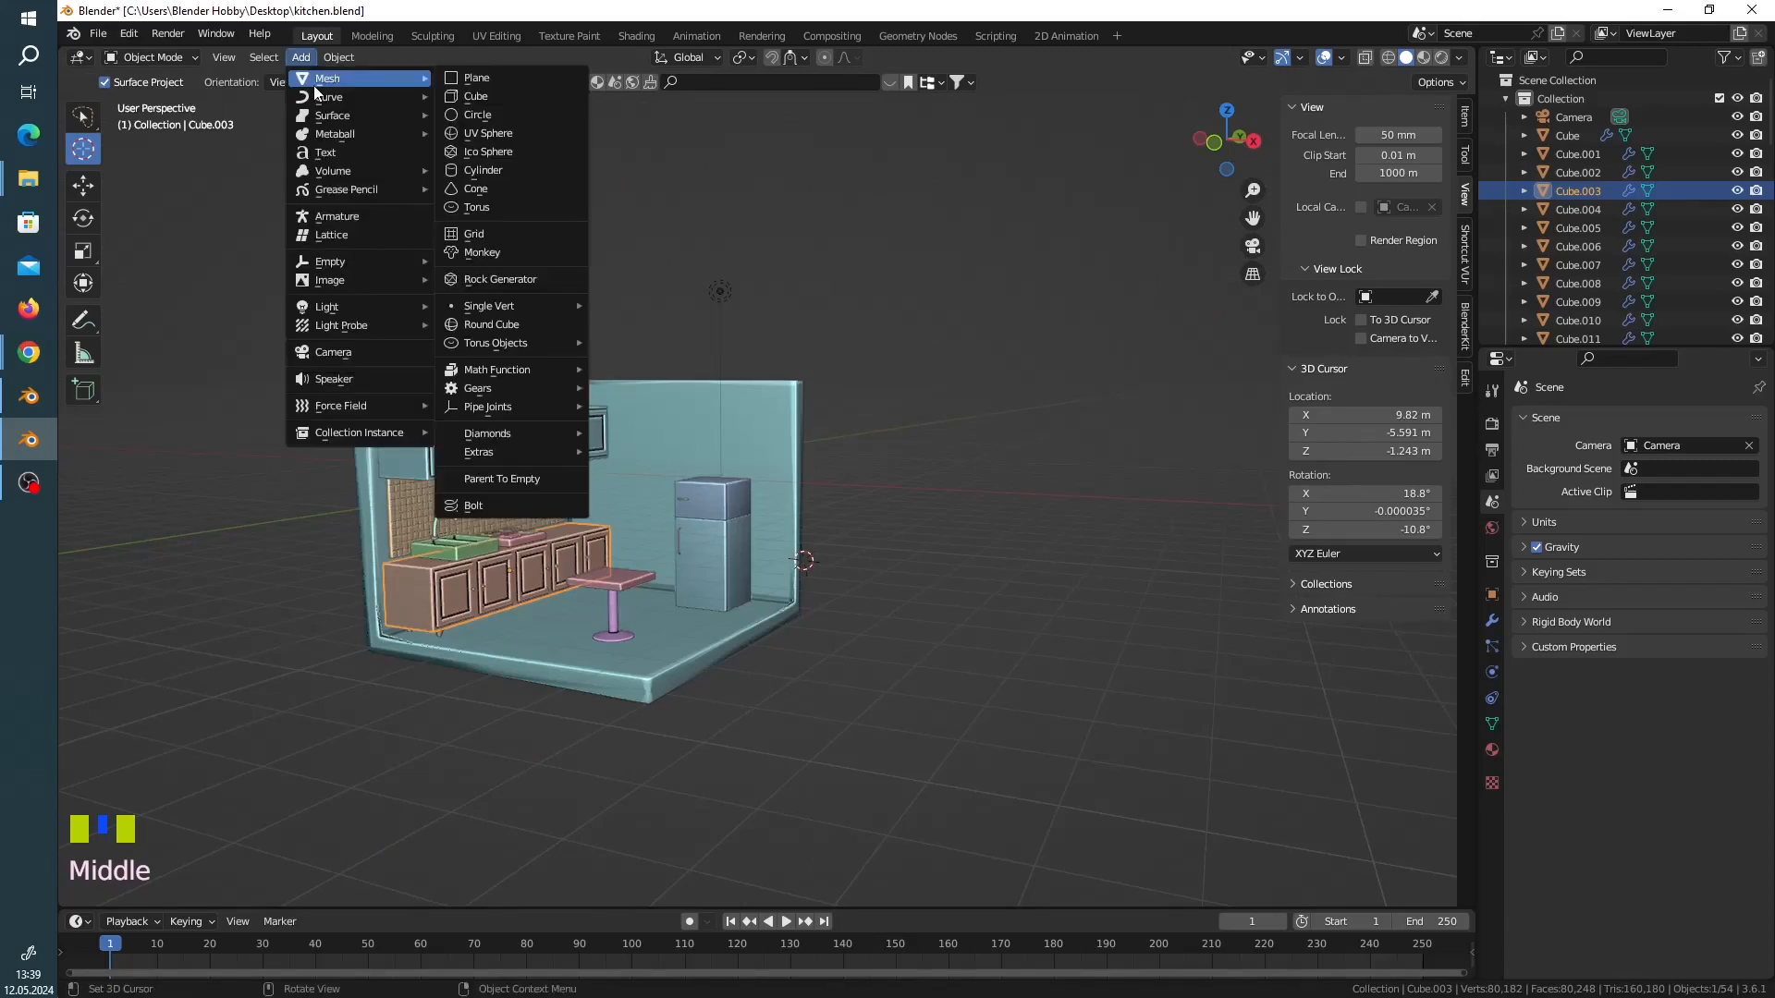
pyautogui.click(475, 96)
pyautogui.moveTo(703, 481); pyautogui.dragTo(1035, 499, button='middle')
pyautogui.press('Tab')
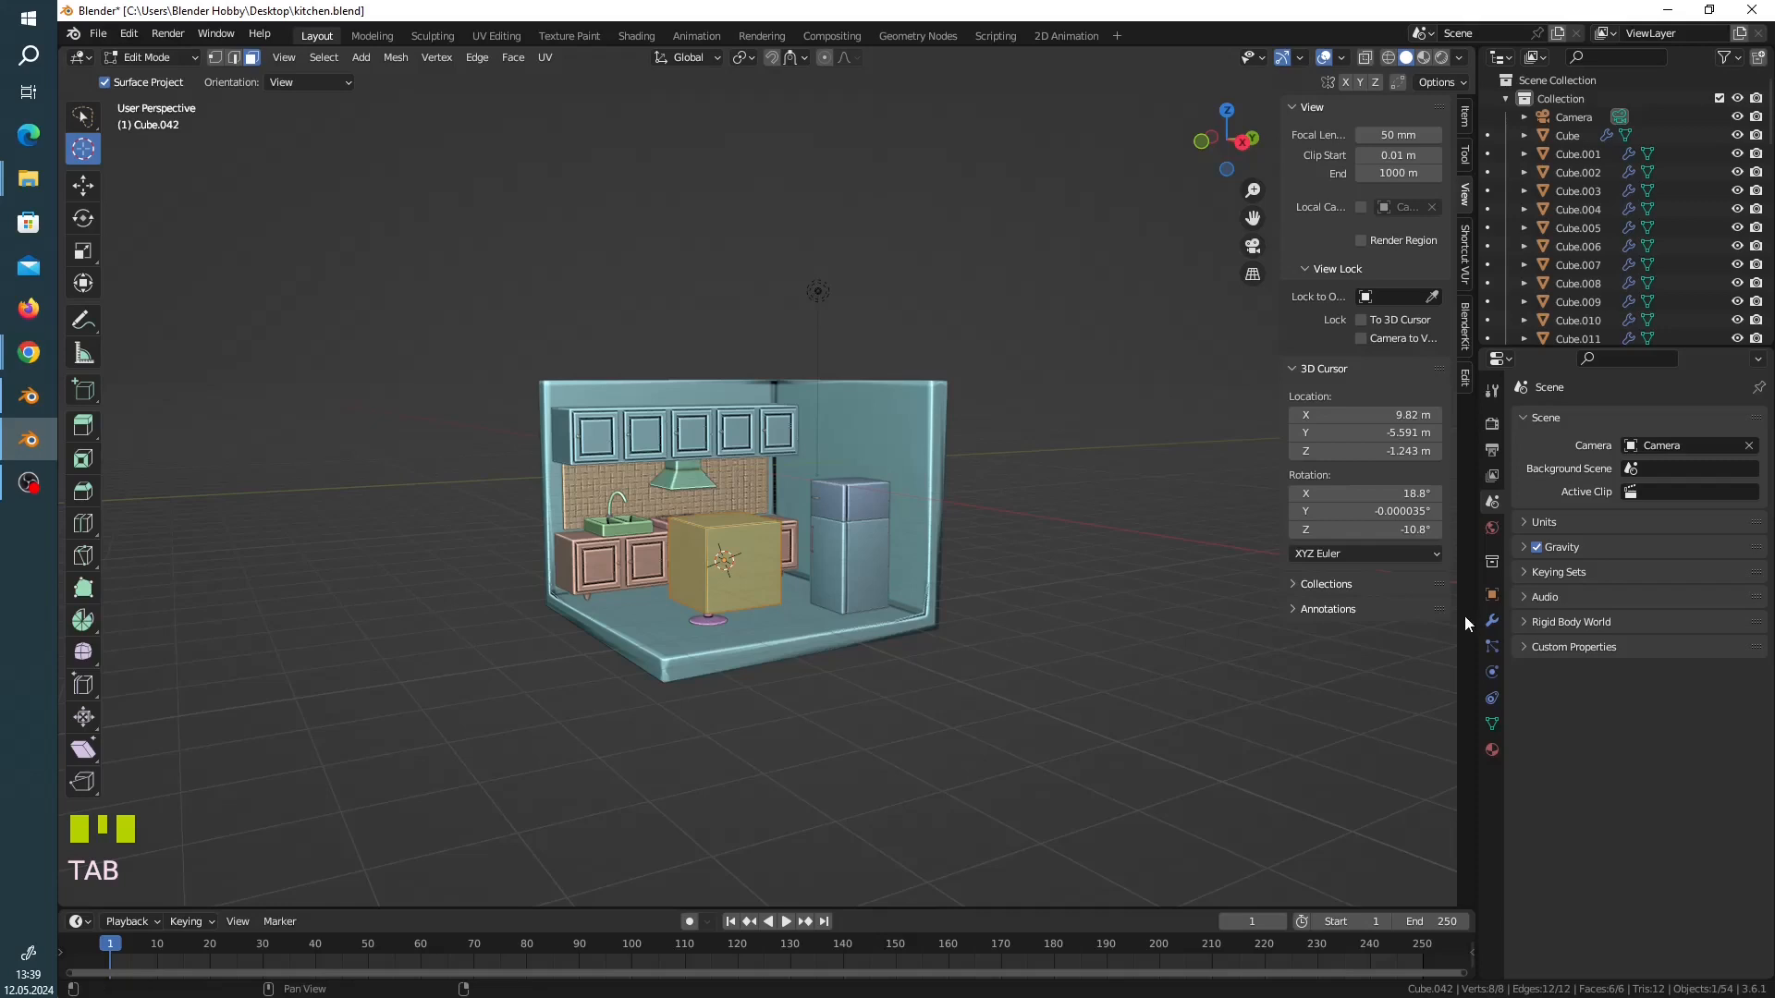
pyautogui.press('Tab')
pyautogui.press('Tab')
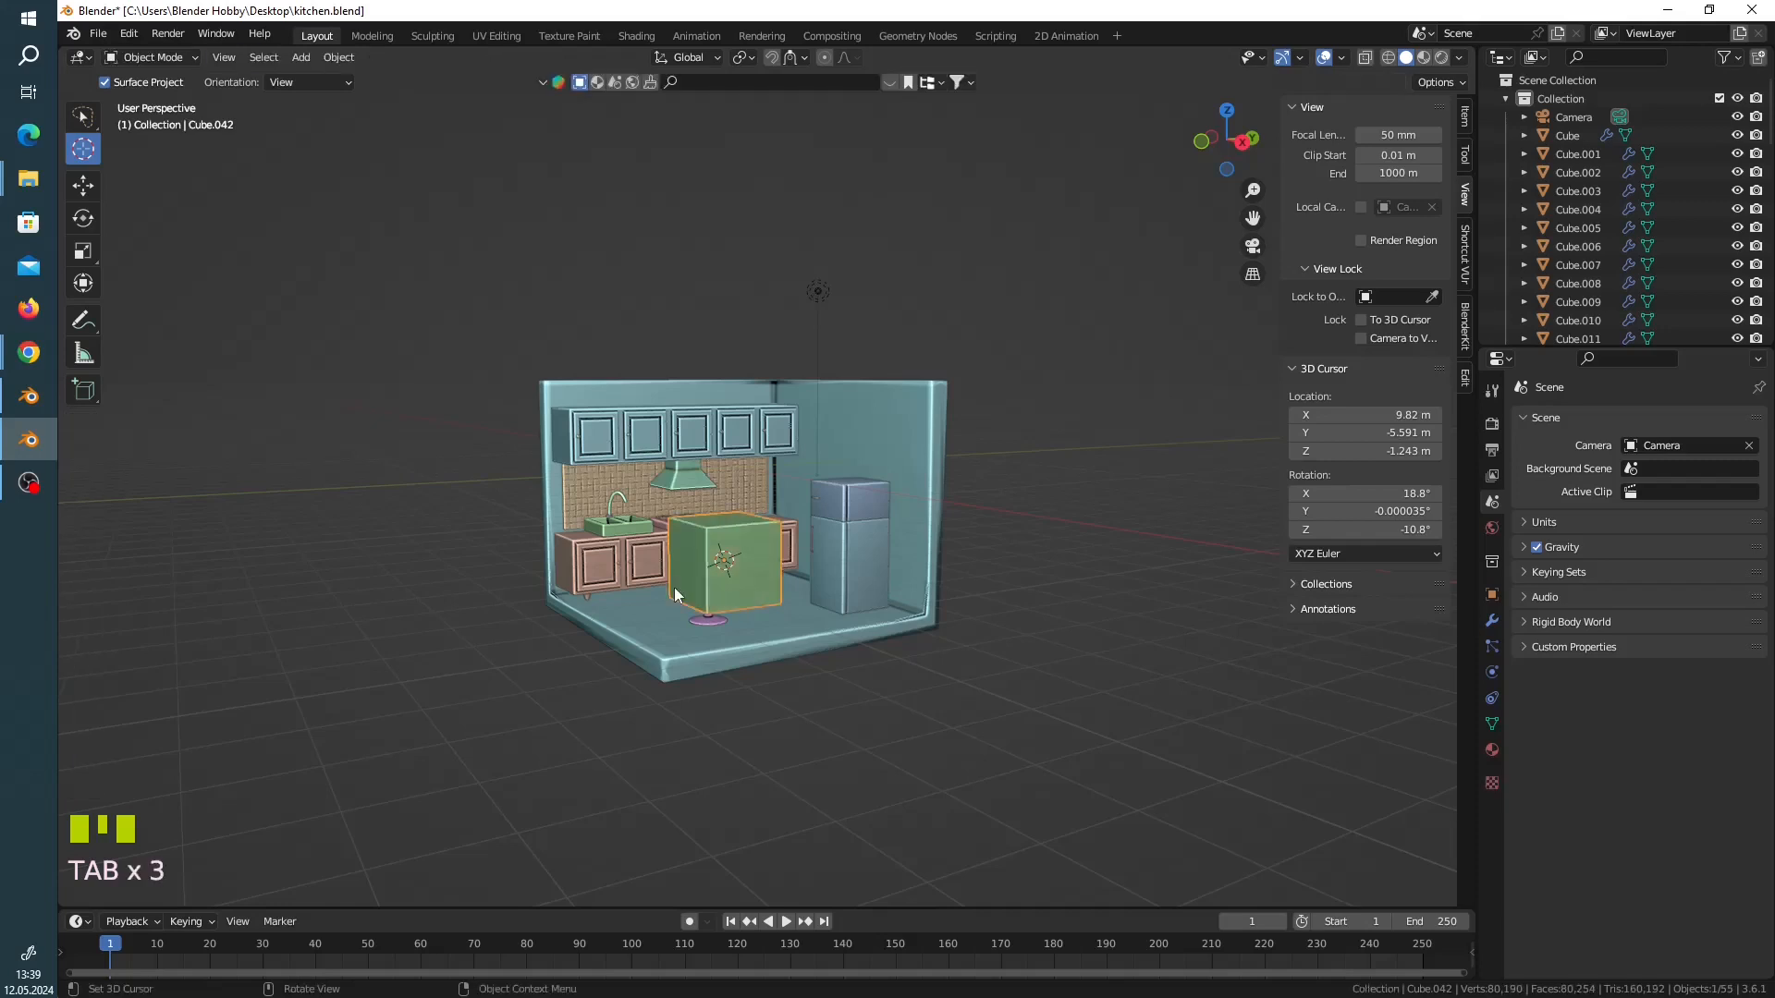
# Step: Give the new cube a Subdivision Surface modifier with viewport level 2
pyautogui.click(1491, 620)
pyautogui.click(1641, 421)
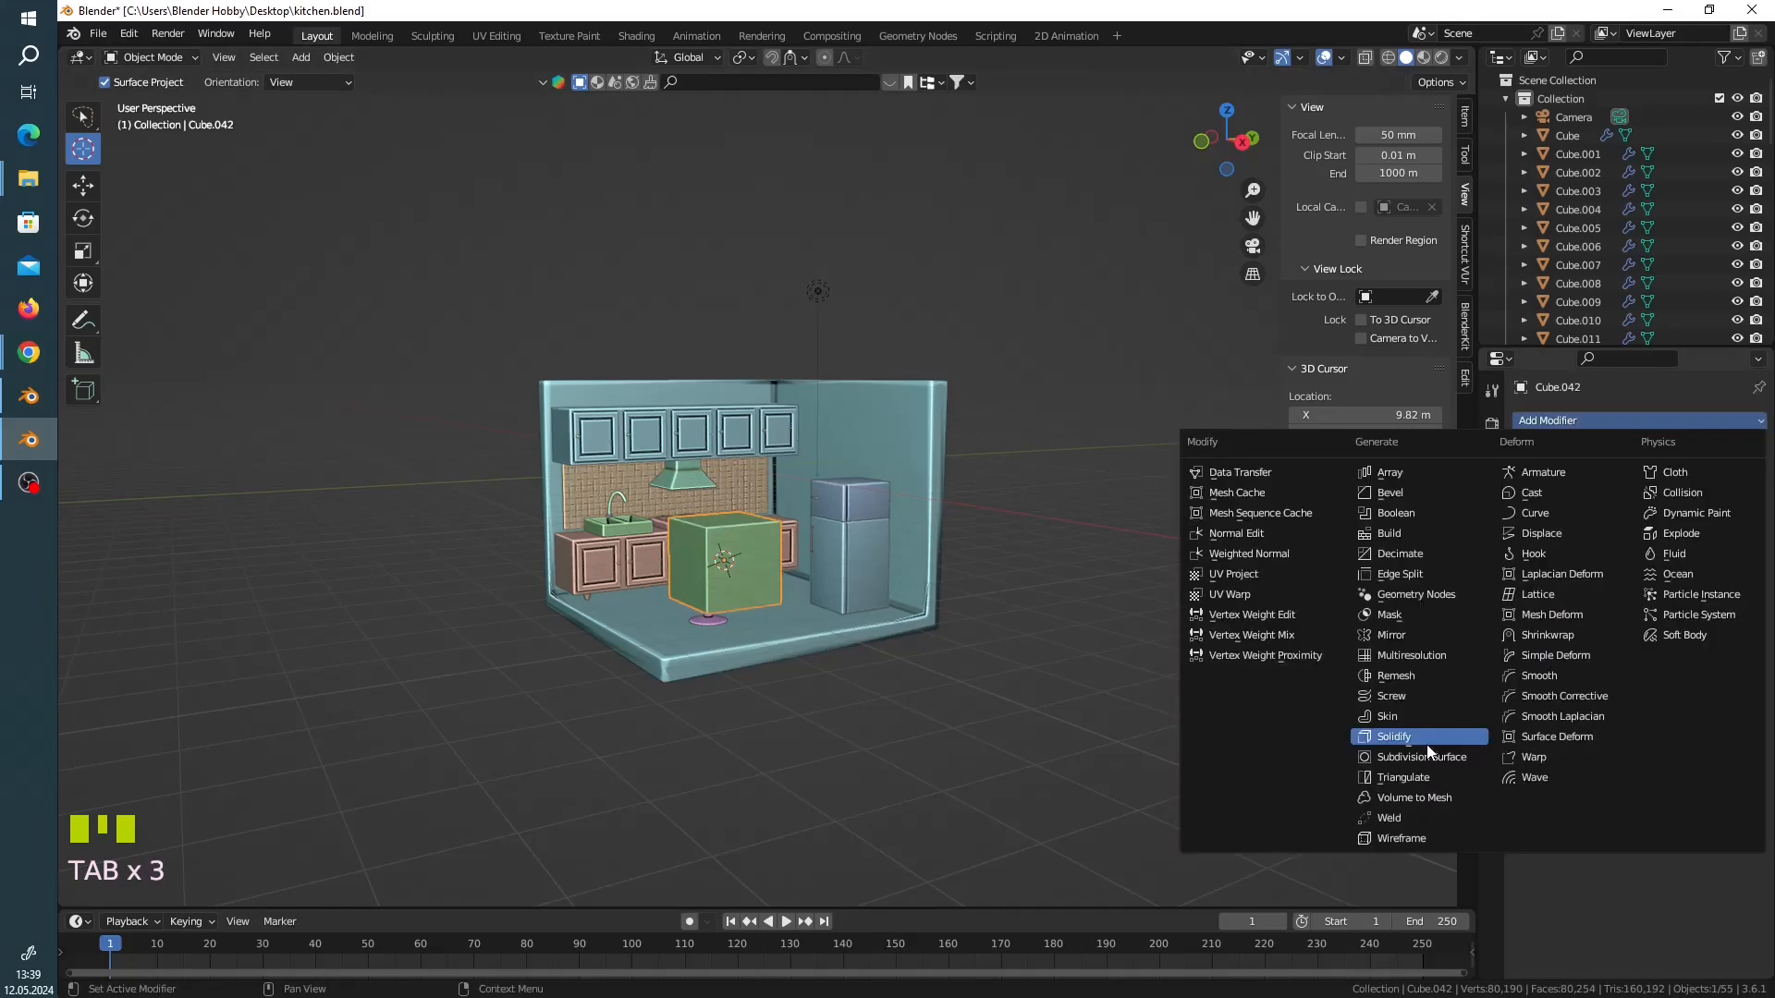
pyautogui.click(1427, 745)
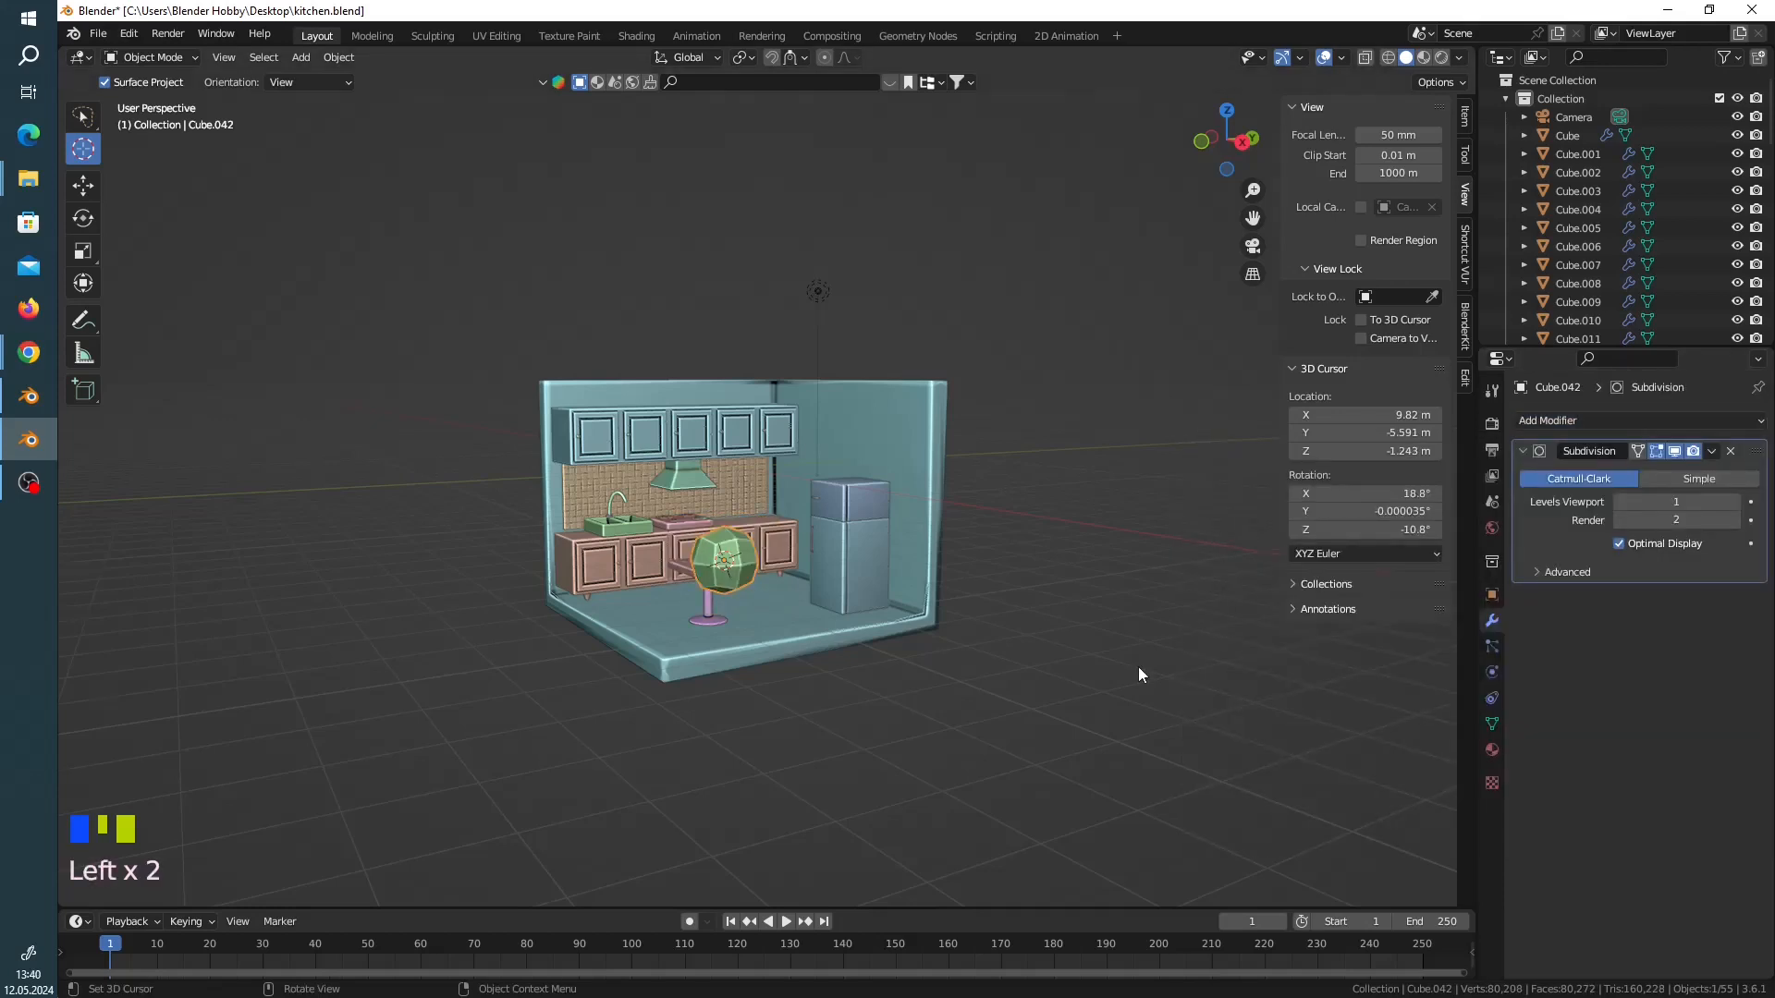
pyautogui.hotkey('ctrl', '2')
pyautogui.scroll(3, 827, 497)
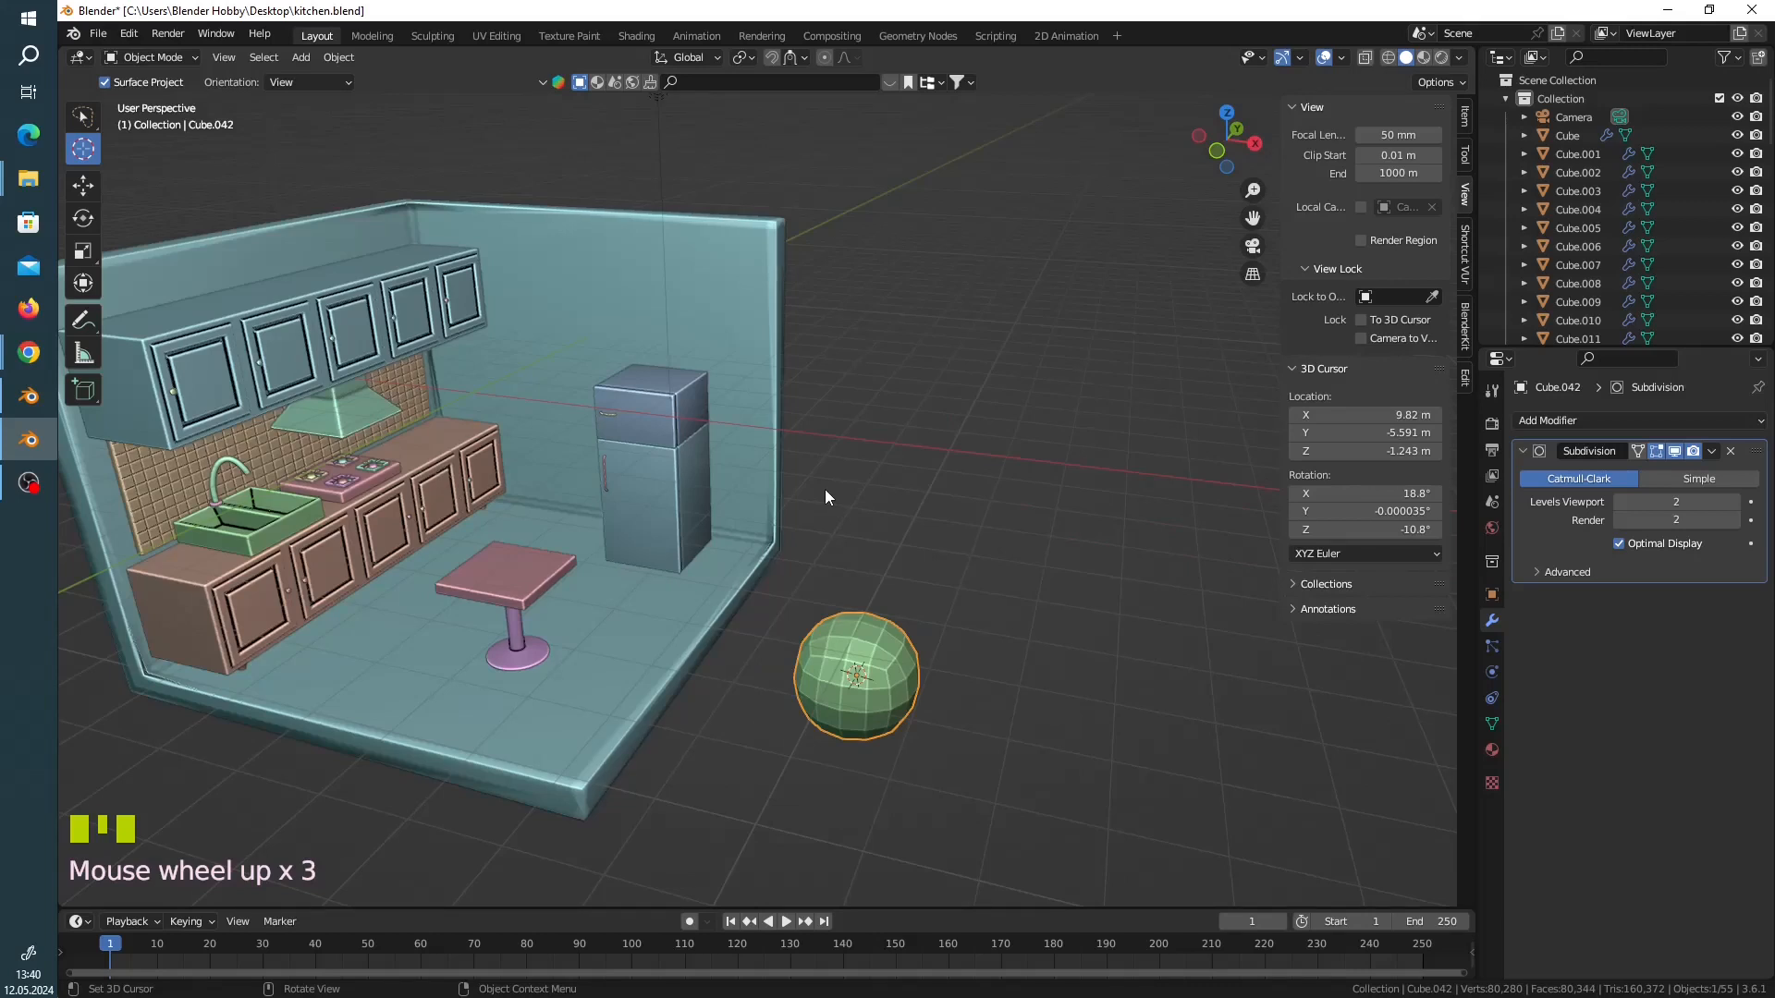
# Step: Set the 3D cursor's location to 0 m on X, Y and Z
pyautogui.moveTo(826, 491); pyautogui.dragTo(665, 403, button='middle')
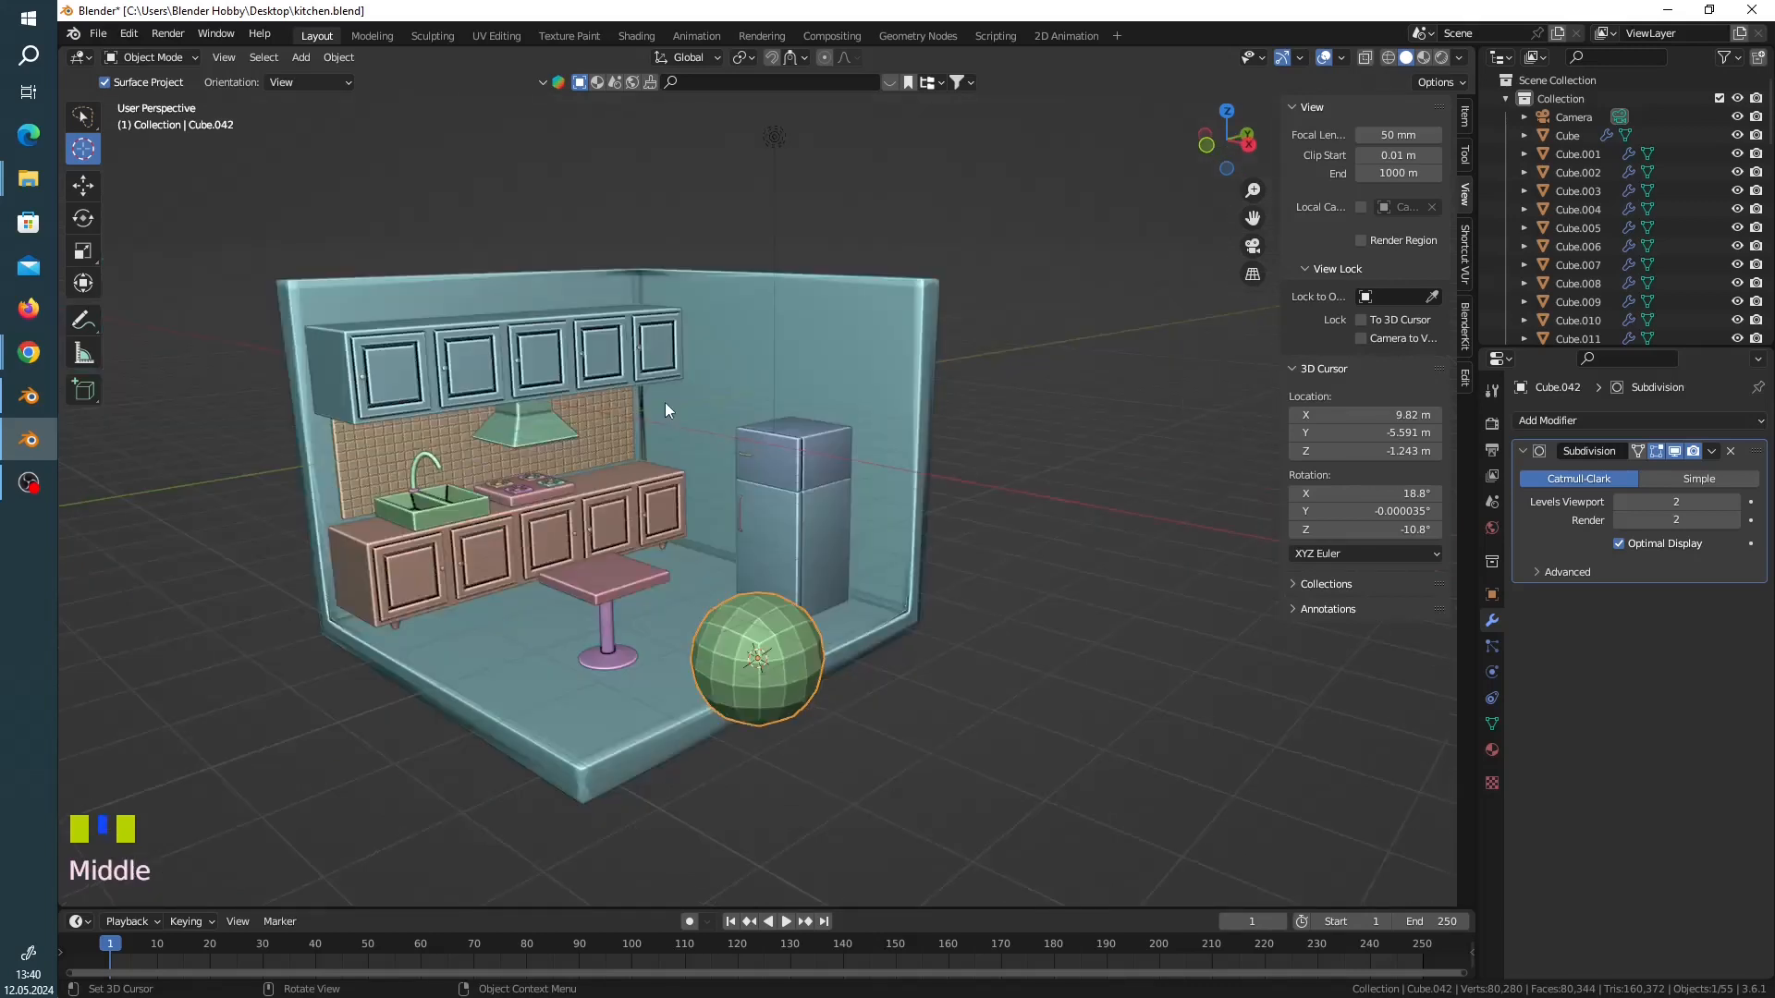
pyautogui.doubleClick(1392, 419)
pyautogui.write('0')
pyautogui.press('Tab')
pyautogui.write('0')
pyautogui.press('Tab')
pyautogui.write('0')
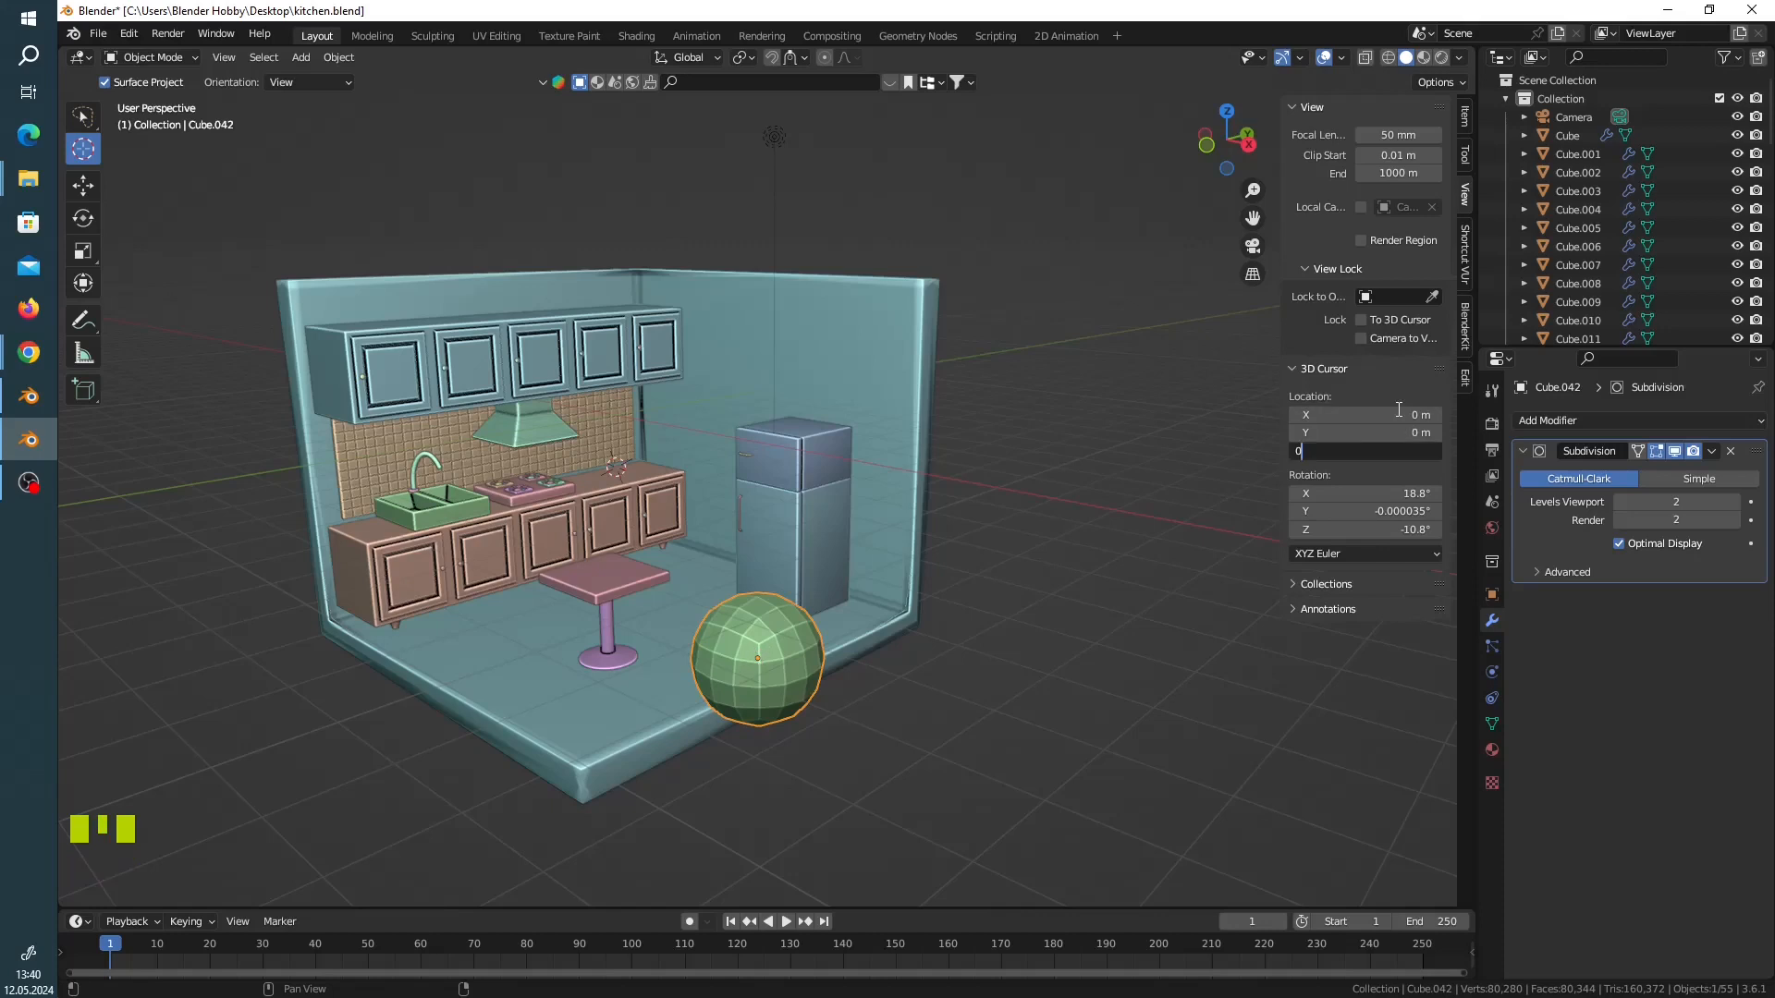
# Step: Set the 3D cursor's rotation to X 90°, Y 0° and Z 0°, and hide the sidebar
pyautogui.press('Tab')
pyautogui.write('9')
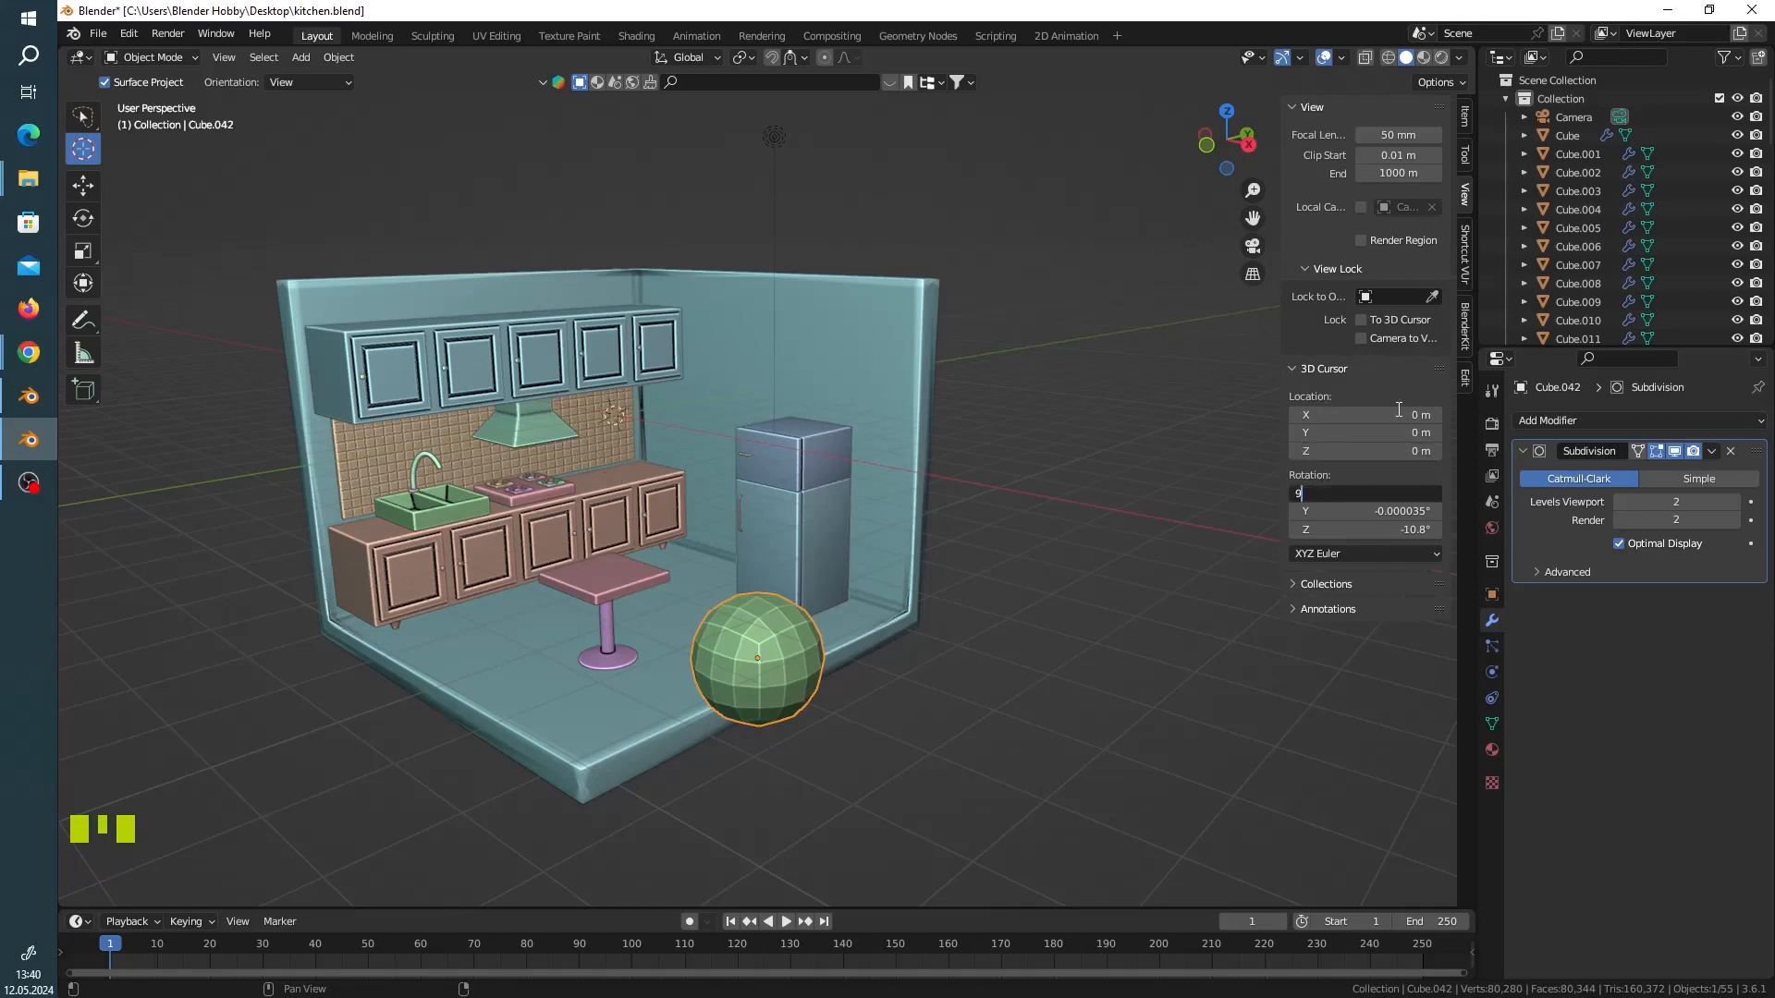
pyautogui.write('0')
pyautogui.press('Tab')
pyautogui.write('0')
pyautogui.press('Tab')
pyautogui.write('0')
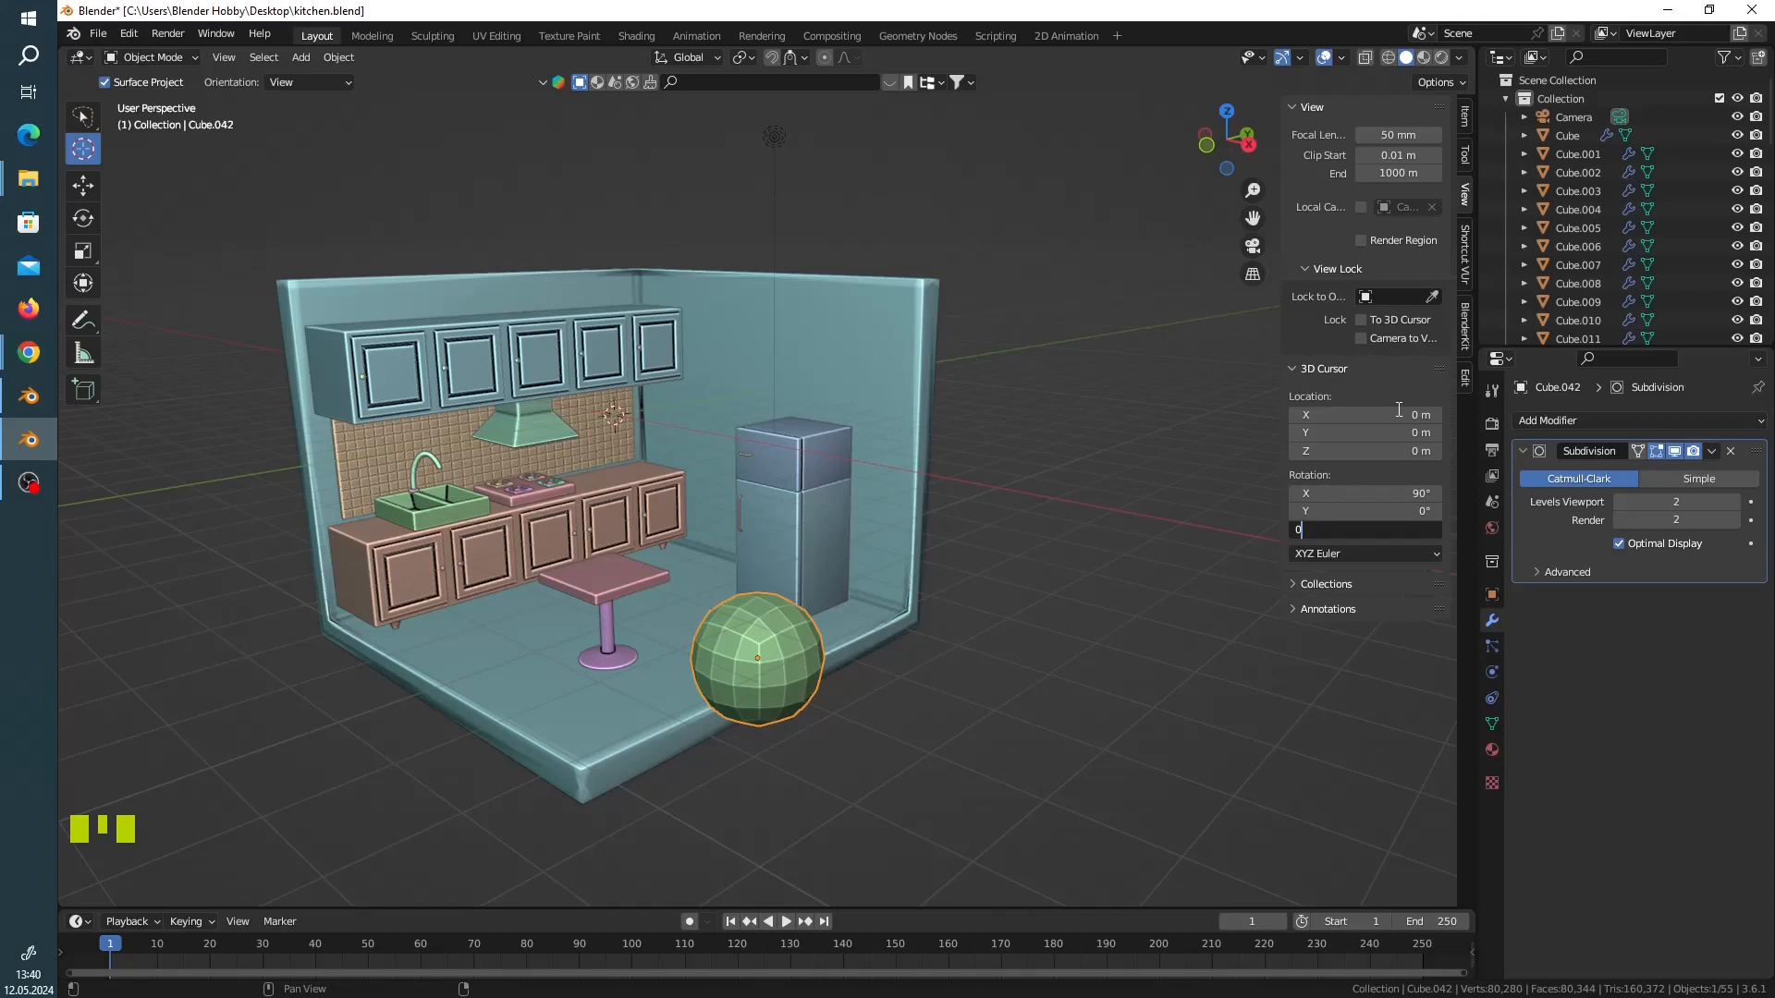
pyautogui.press('Return')
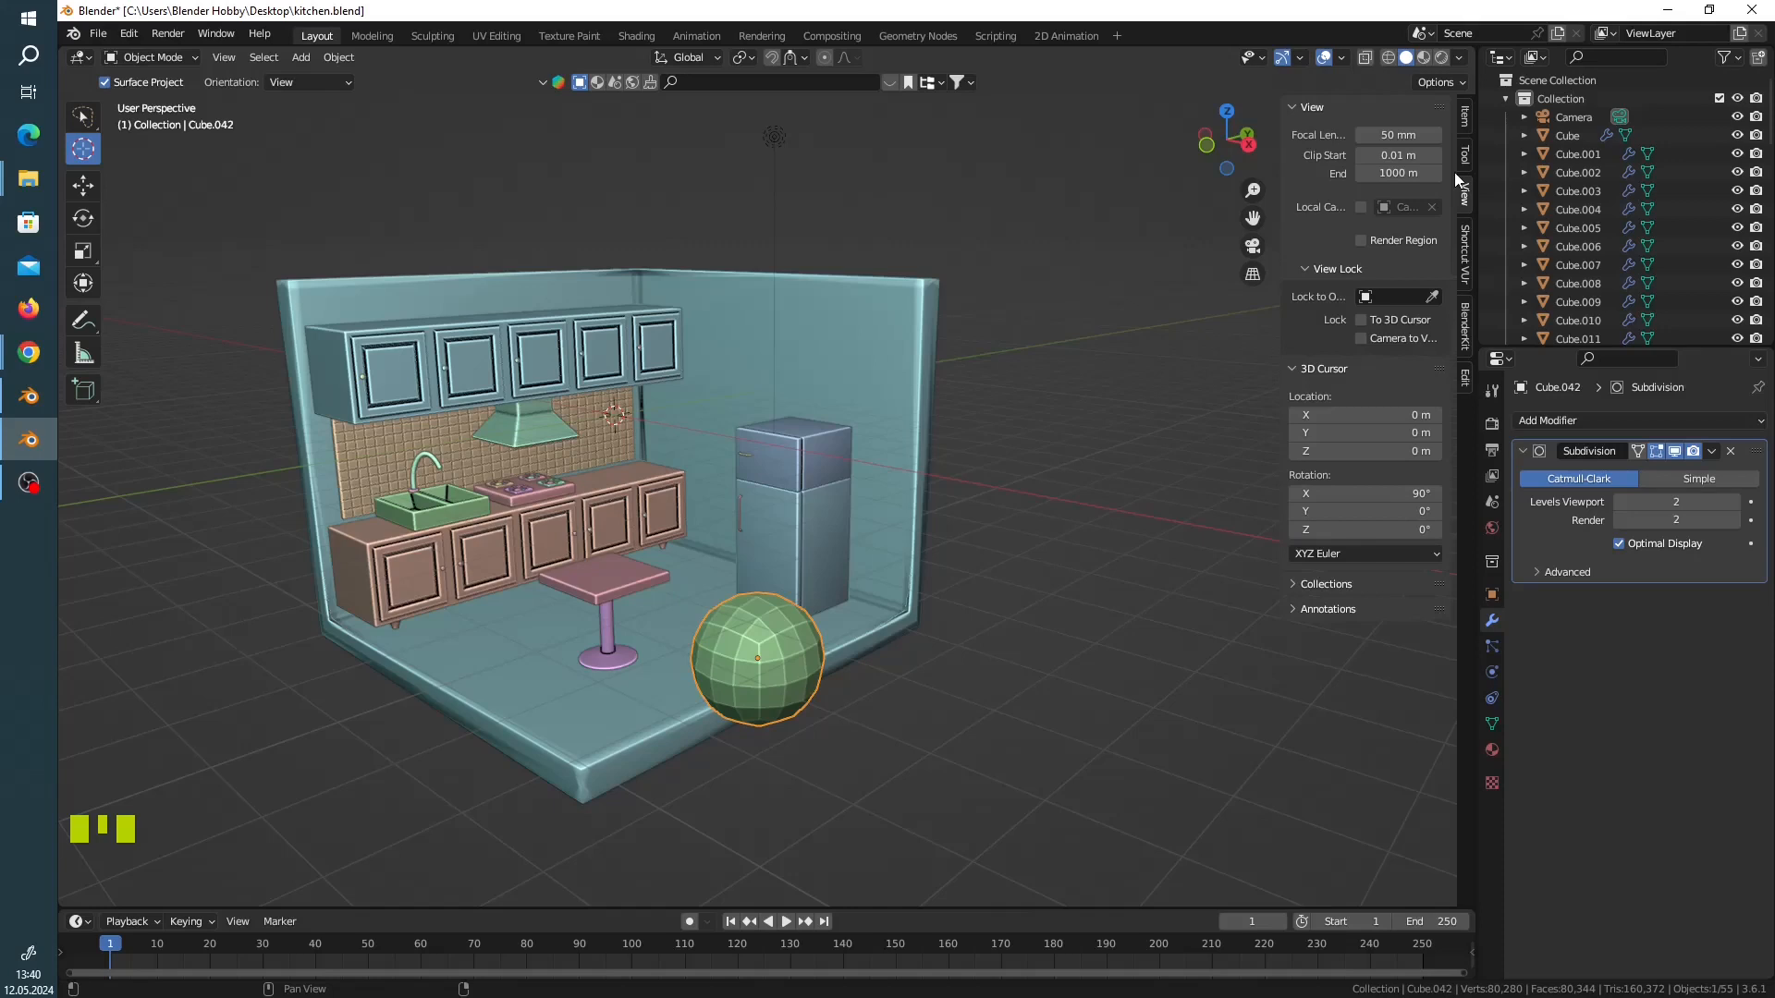
pyautogui.press('n')
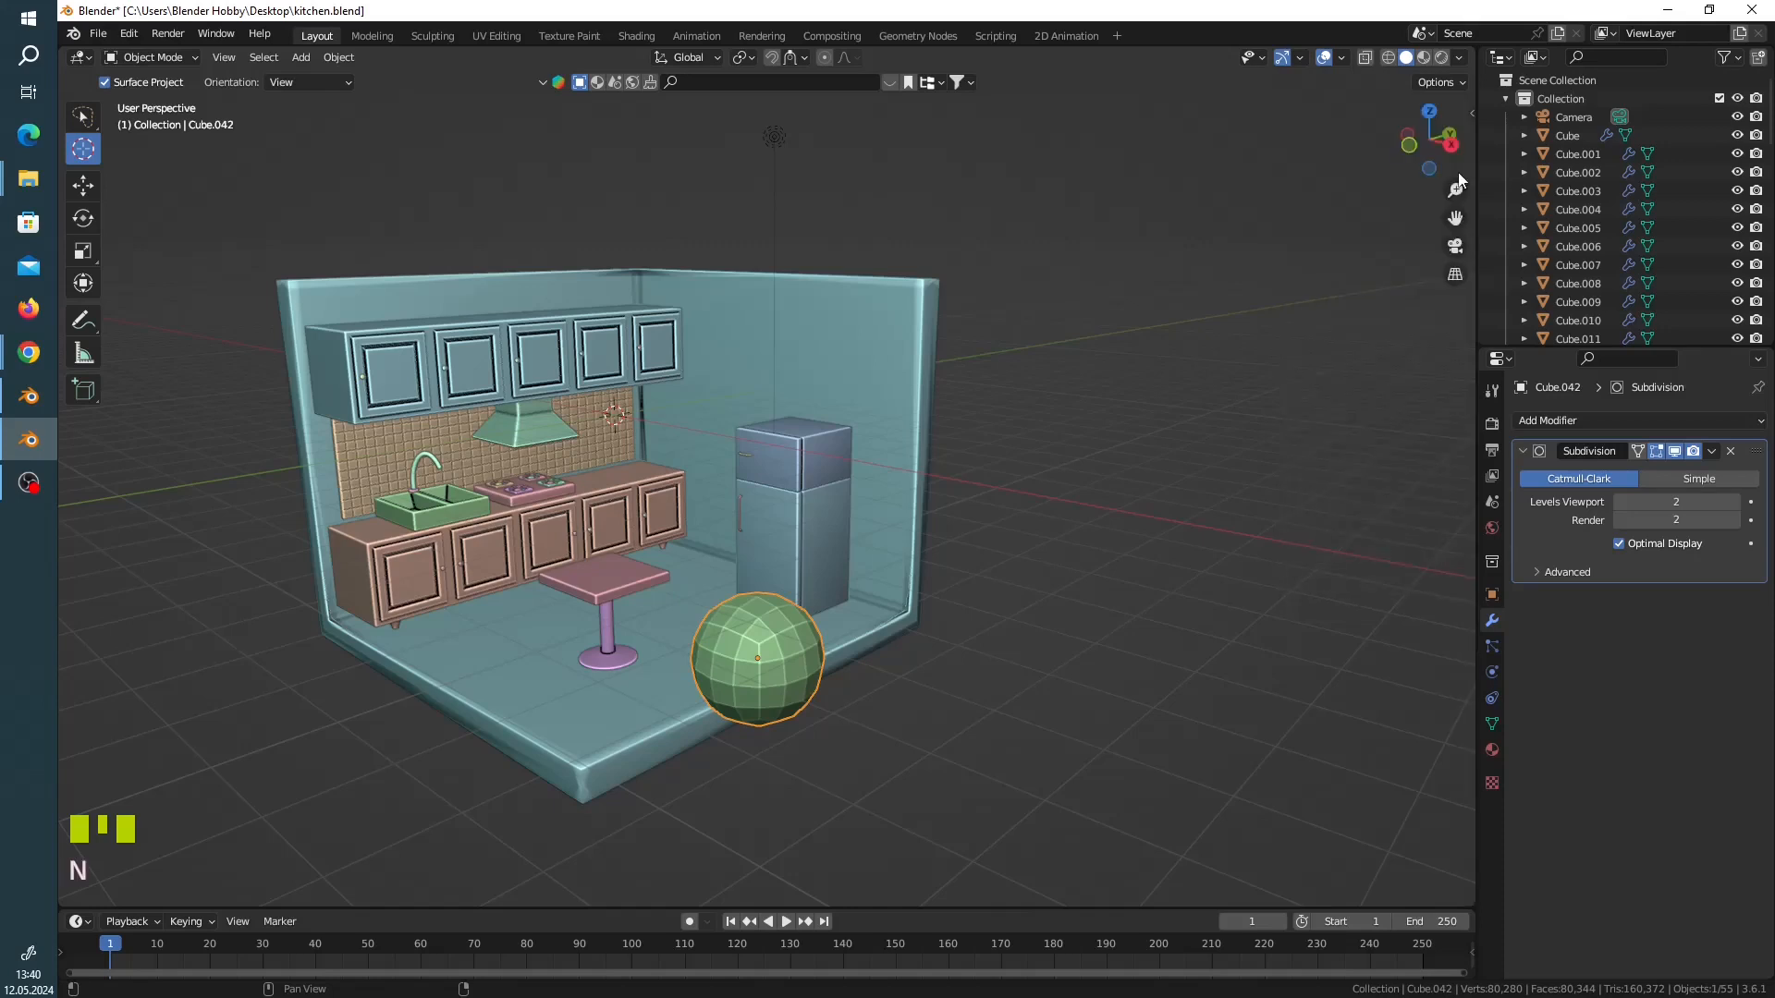
# Step: Place the 3D cursor on the kitchen countertop between the stove and the corner wall
pyautogui.keyDown('shift'); pyautogui.moveTo(708, 444); pyautogui.dragTo(902, 462, button='middle'); pyautogui.keyUp('shift')
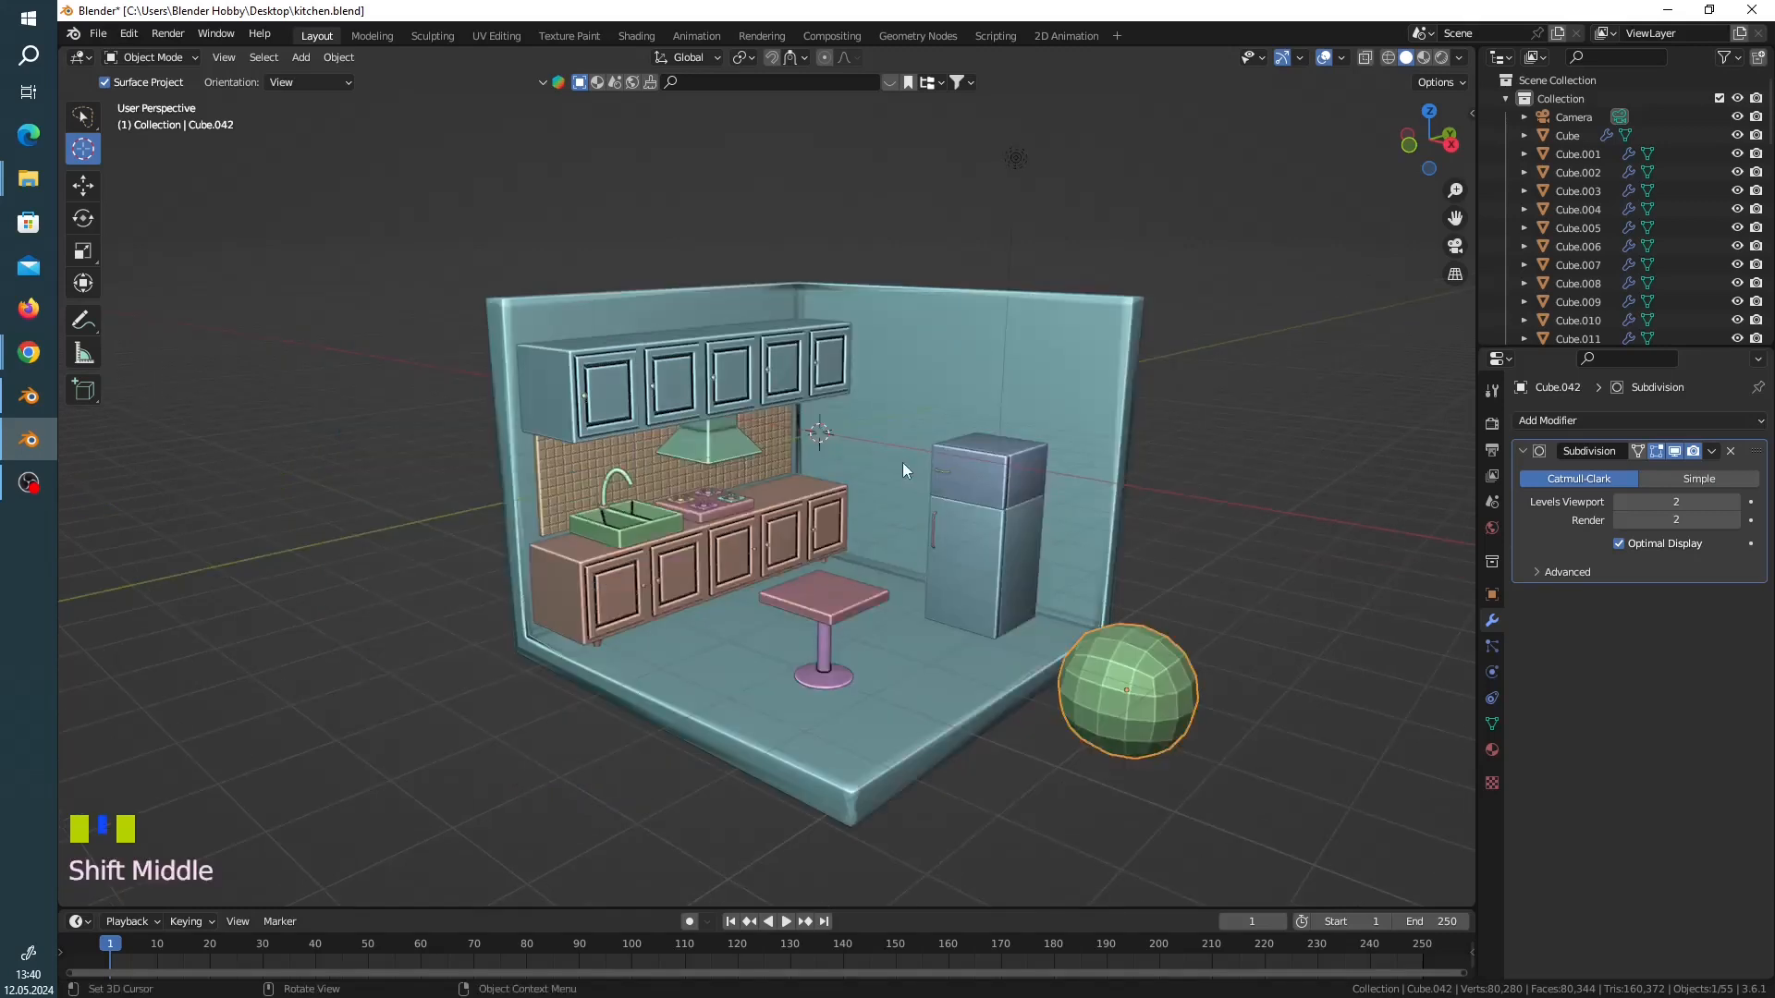
pyautogui.scroll(6, 734, 509)
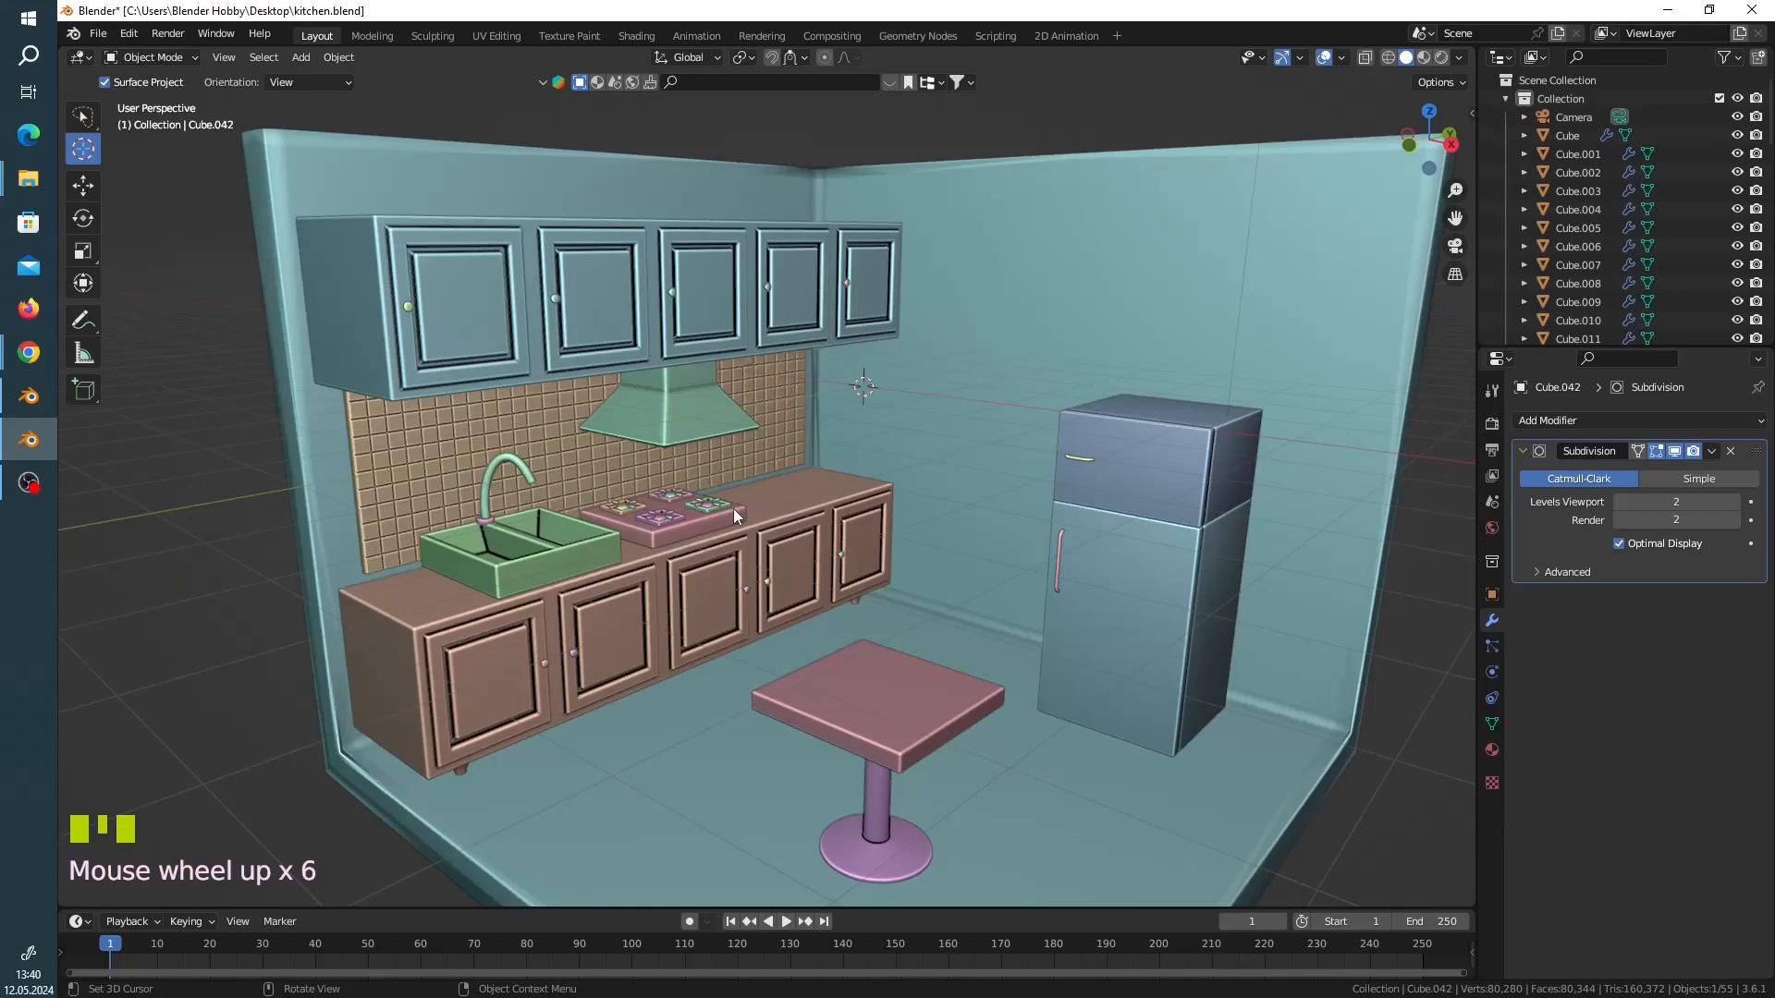
pyautogui.keyDown('shift'); pyautogui.rightClick(807, 491); pyautogui.keyUp('shift')
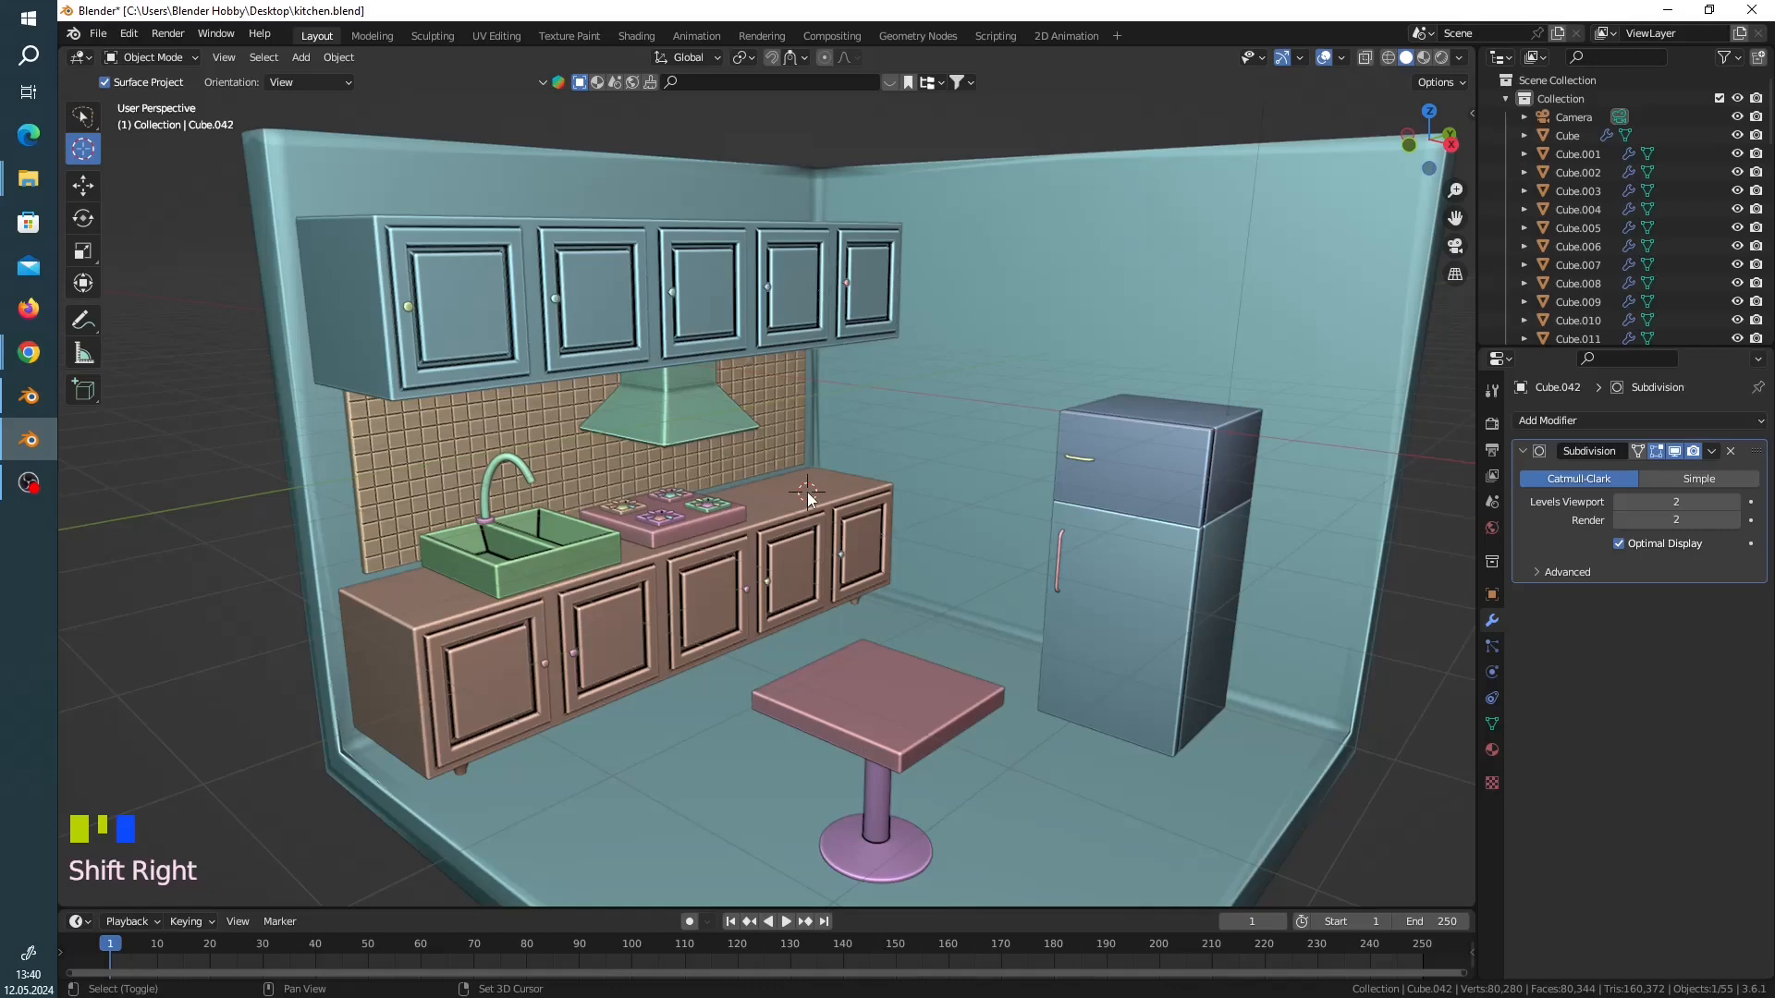
# Step: Reposition the 3D cursor closer to the stove on the countertop, and onto the fourth lower cabinet door
pyautogui.scroll(-8, 809, 499)
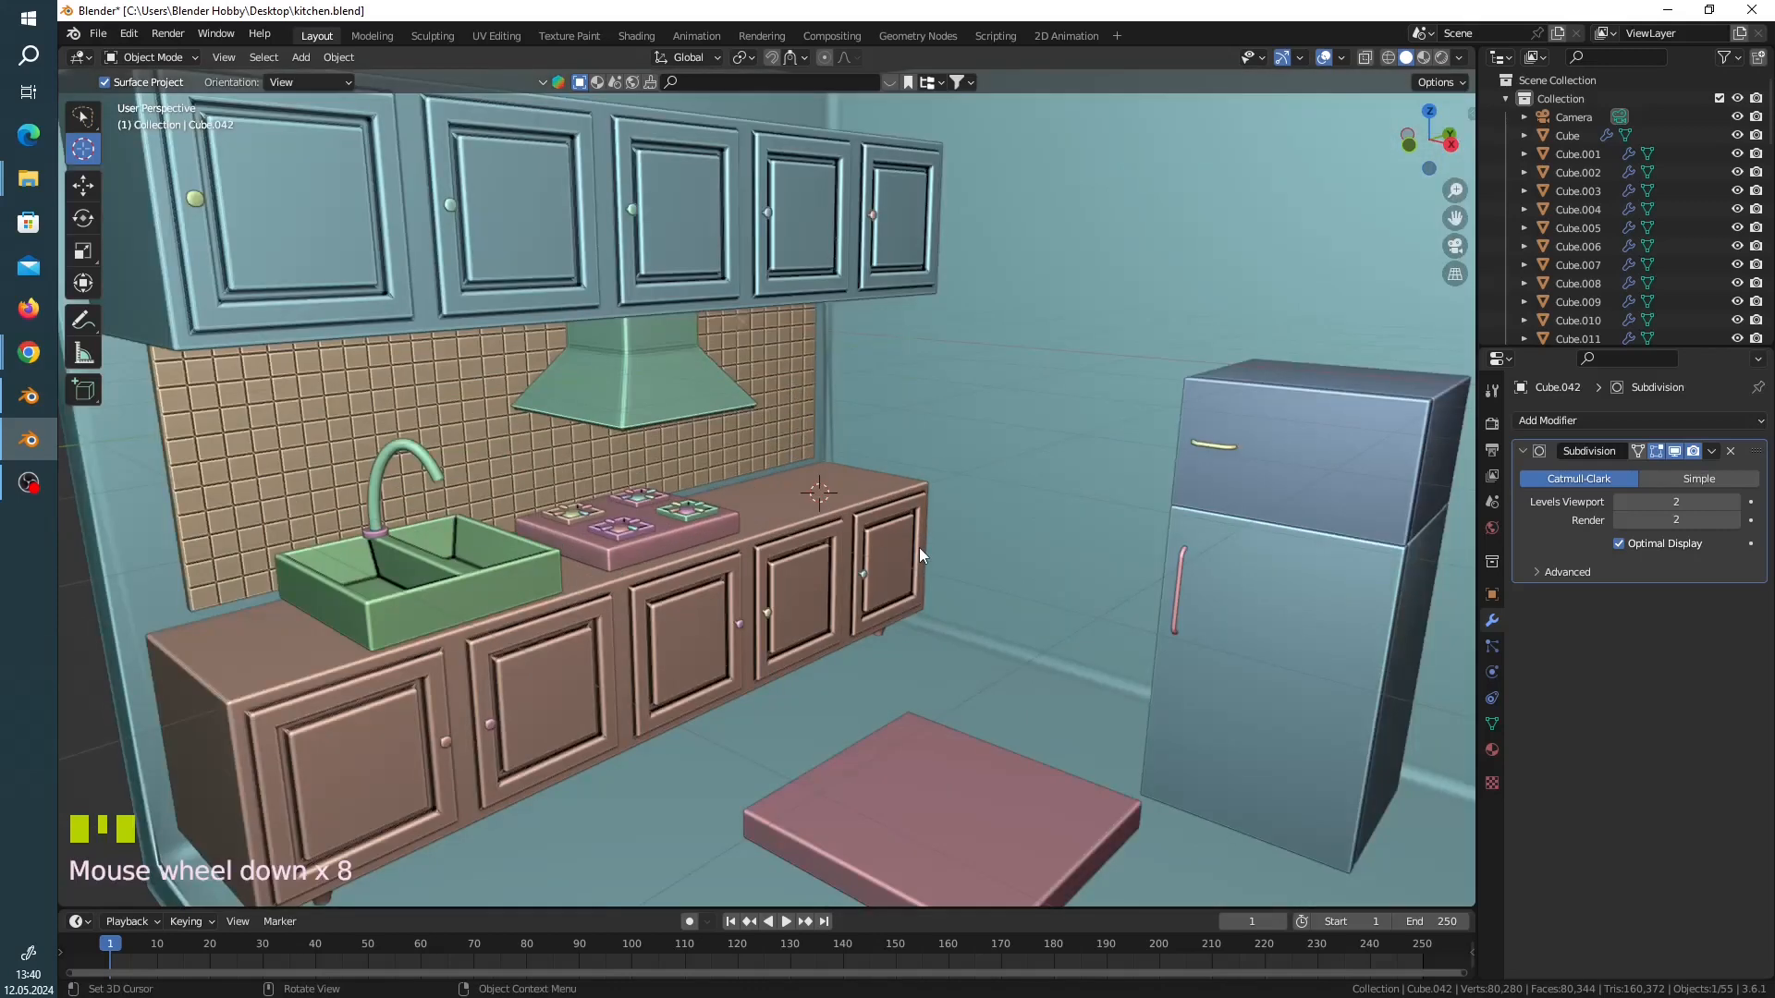
pyautogui.scroll(-7, 919, 550)
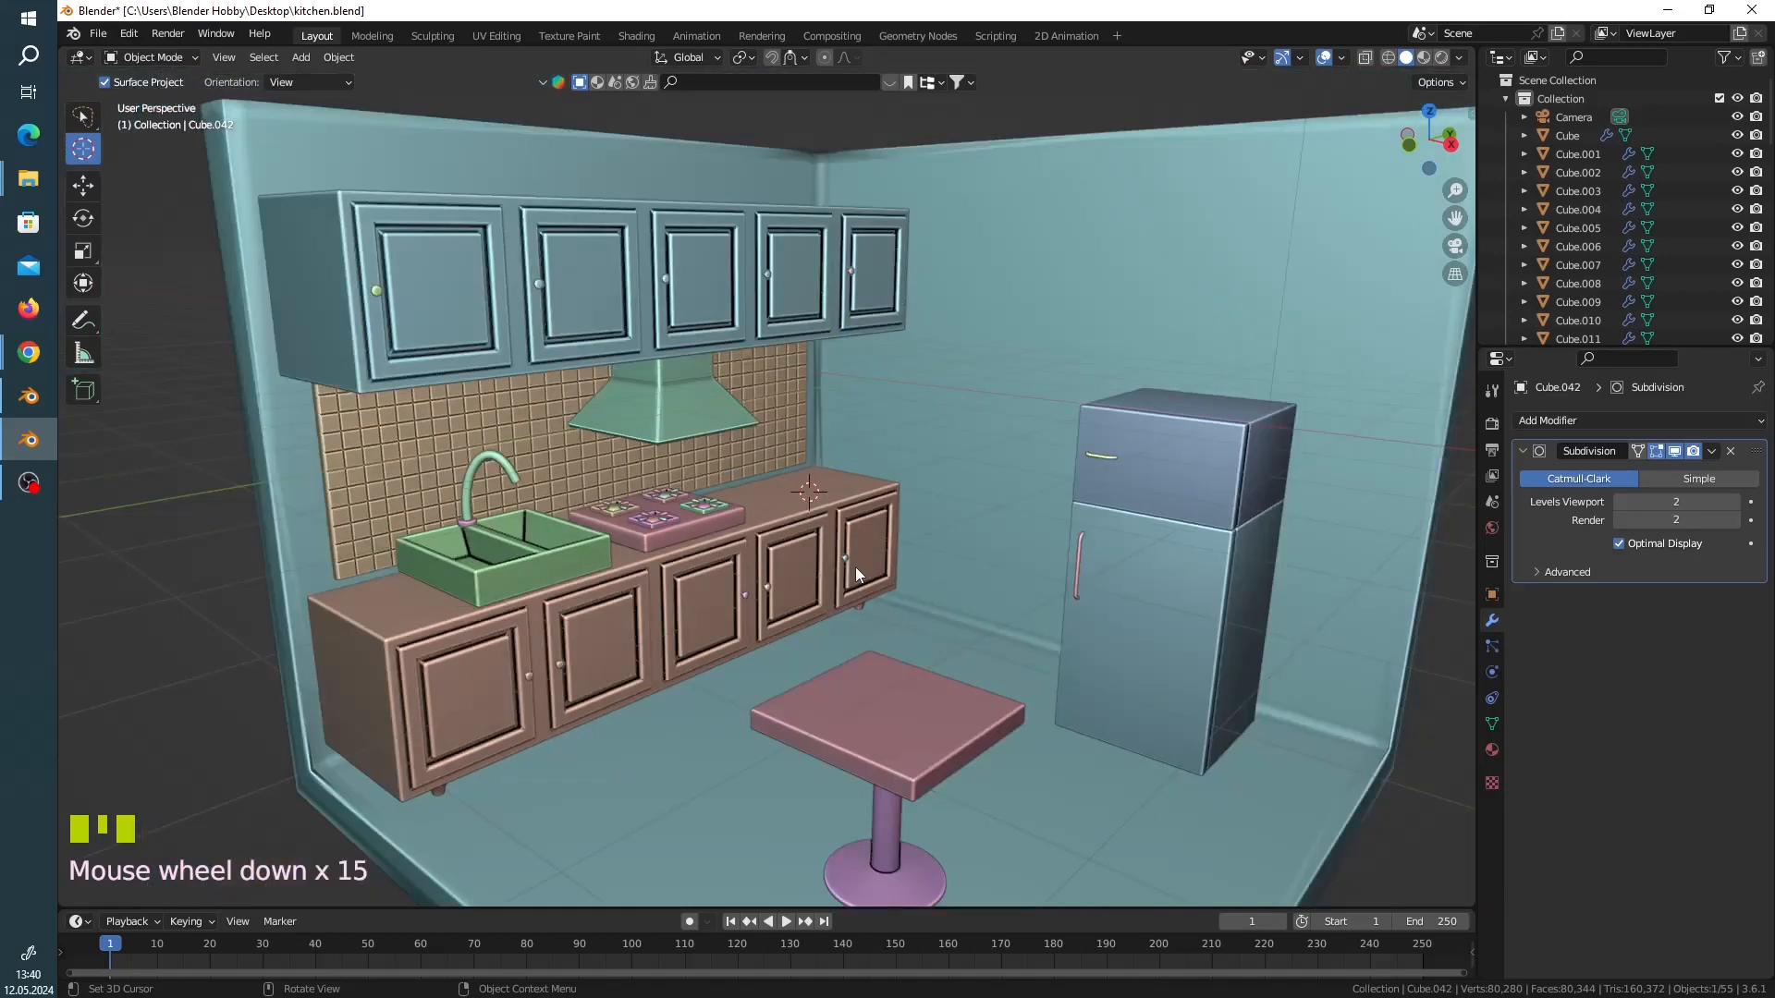
pyautogui.doubleClick(778, 482)
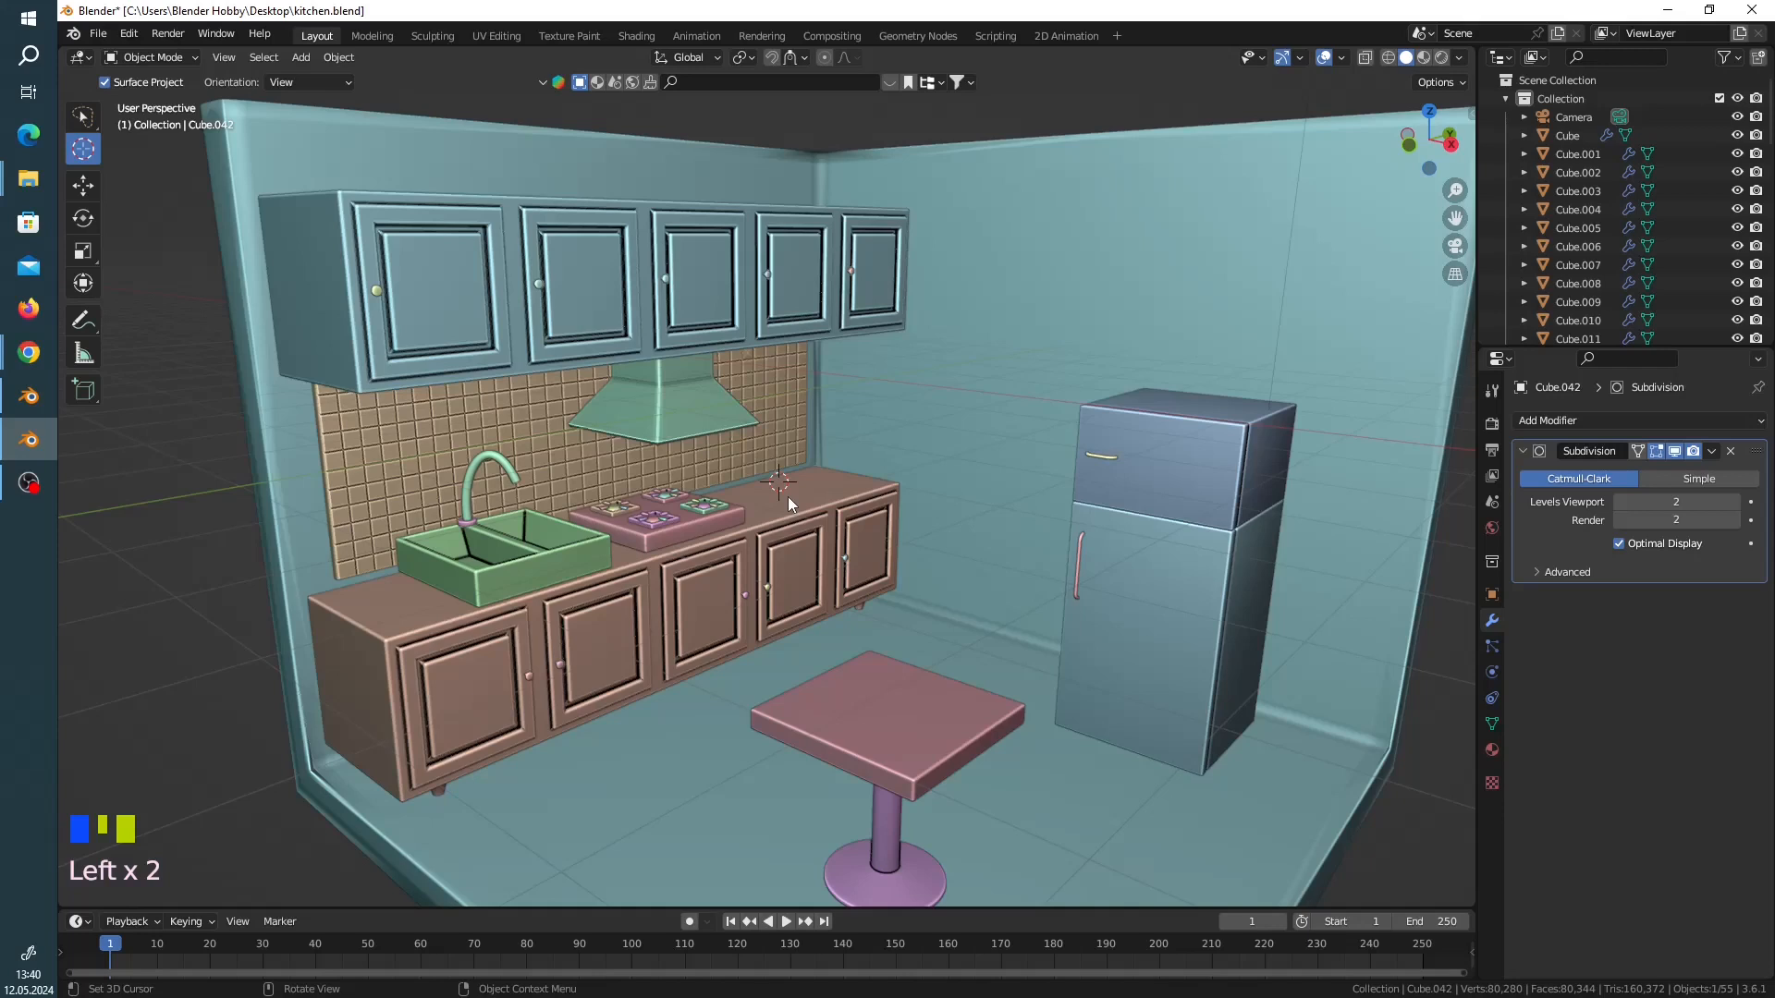
pyautogui.keyDown('shift'); pyautogui.rightClick(802, 563); pyautogui.keyUp('shift')
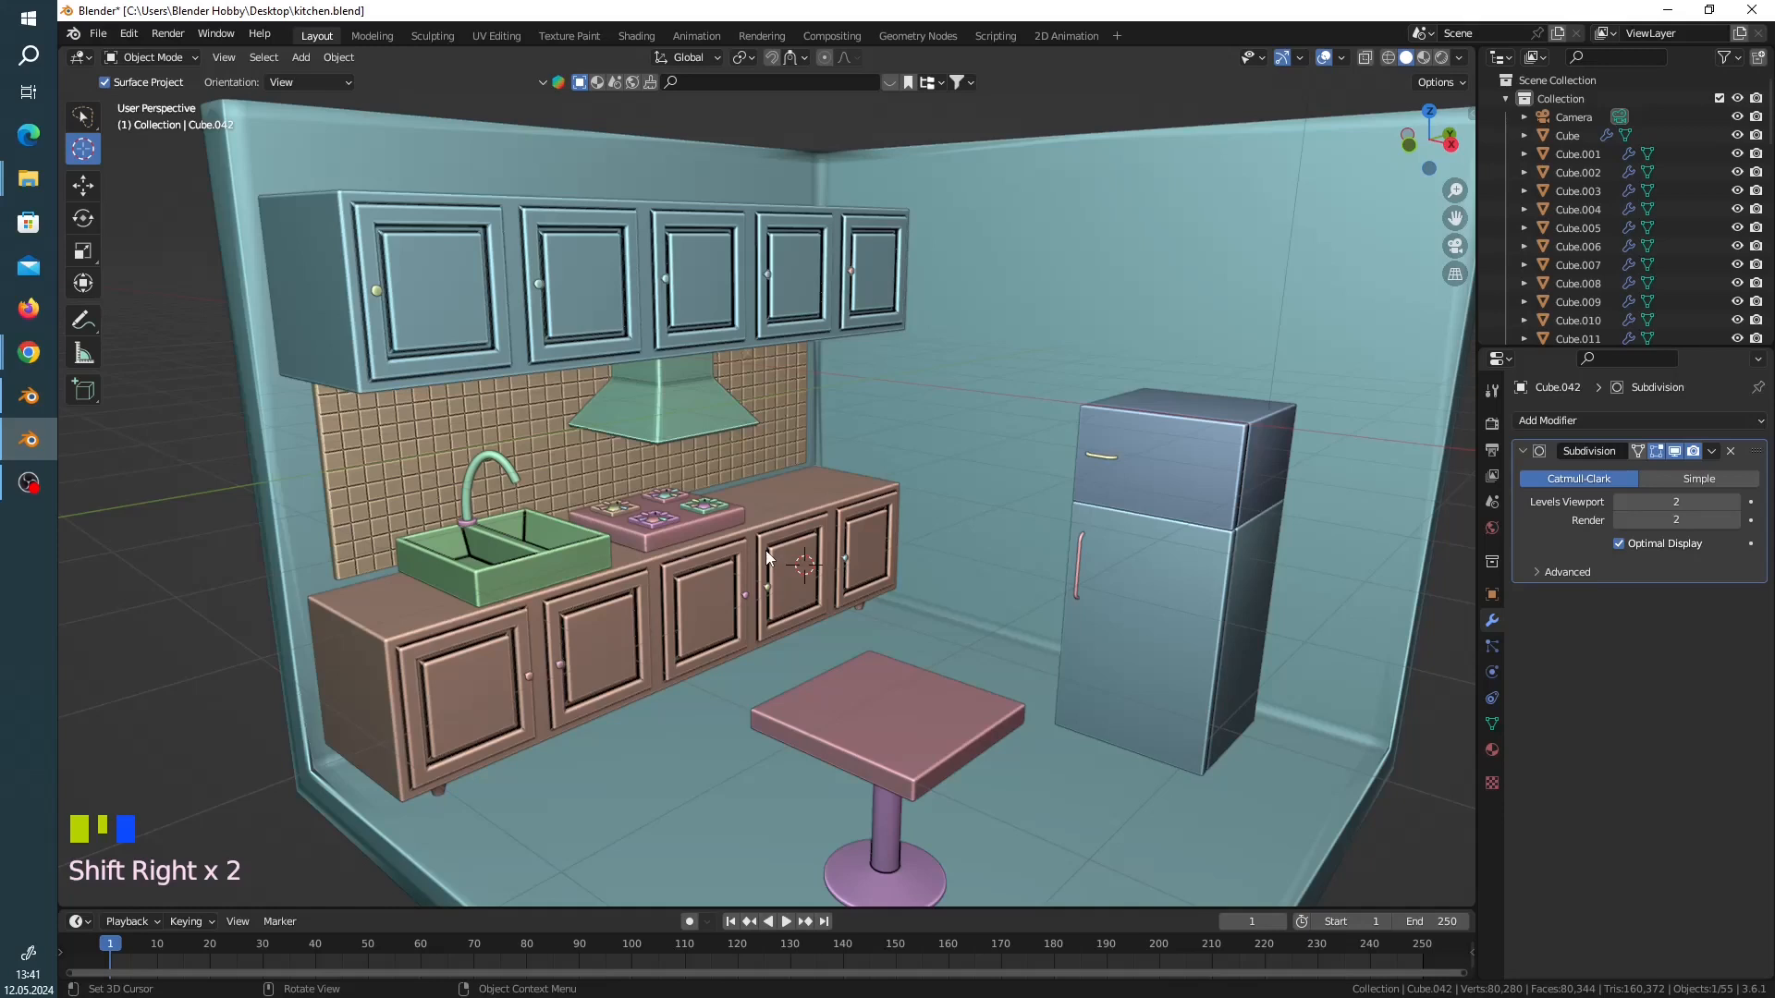
# Step: Snap the 3D cursor to the active object, the rounded cube outside the room
pyautogui.hotkey('shift', 's')
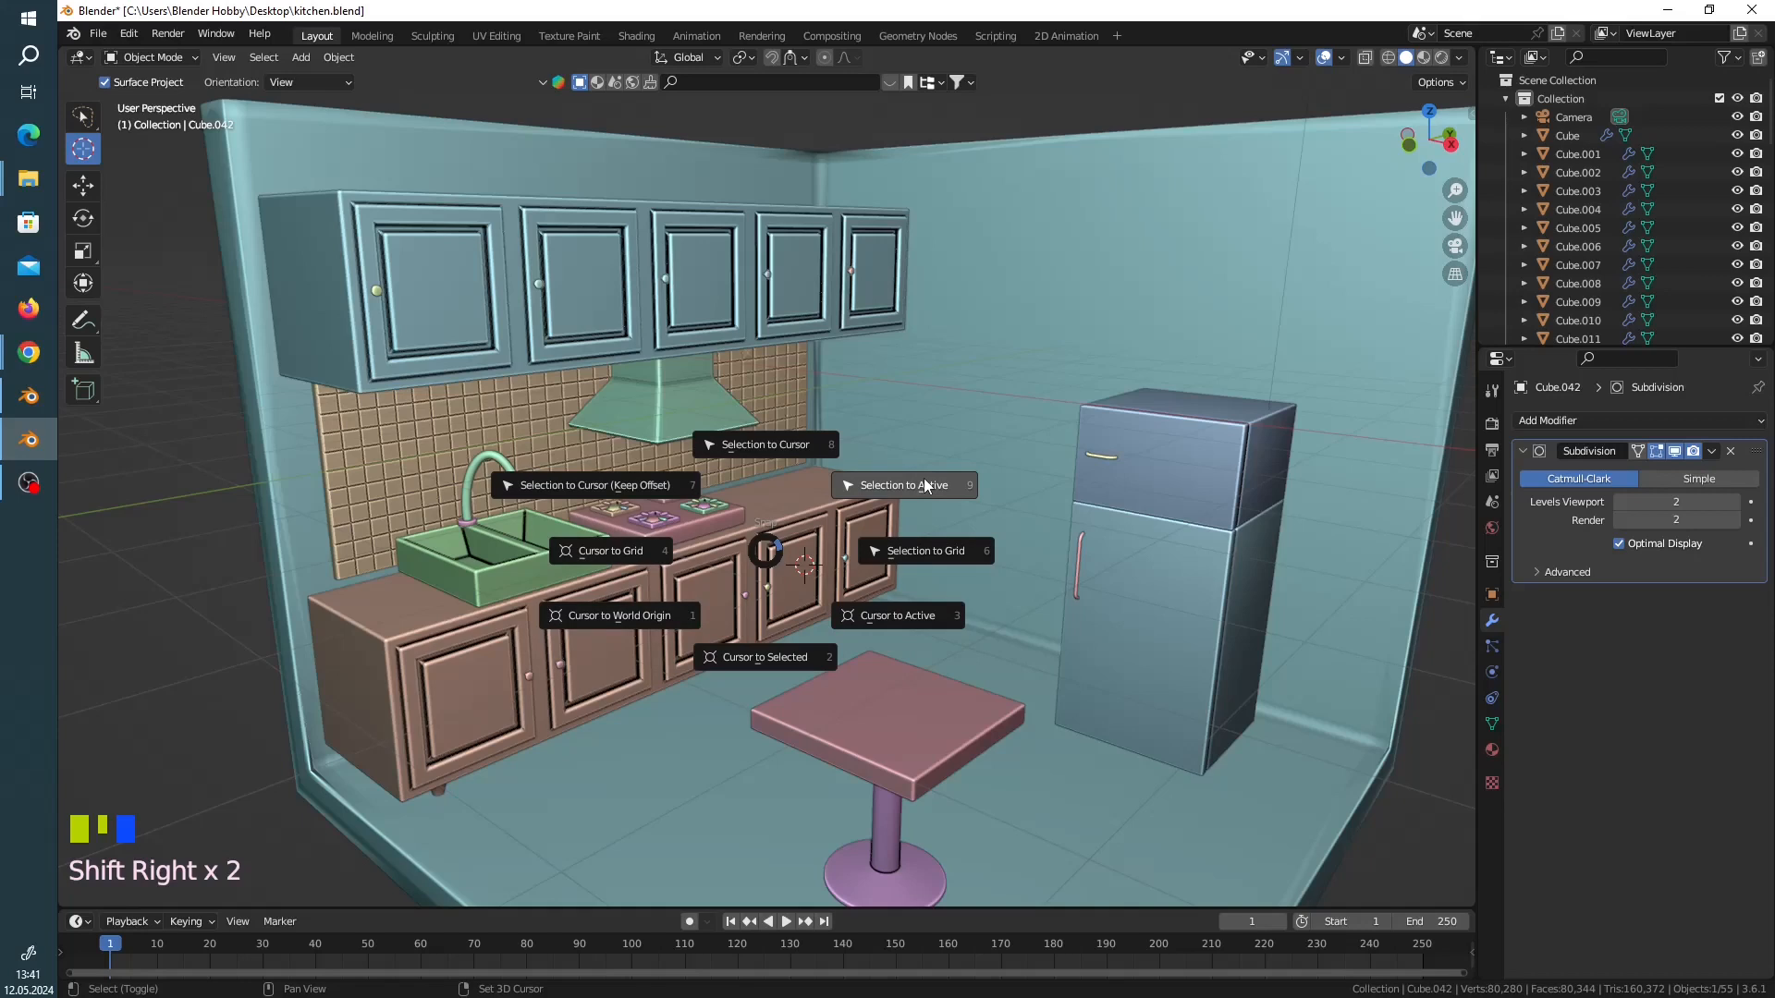
pyautogui.click(929, 616)
pyautogui.scroll(5, 812, 540)
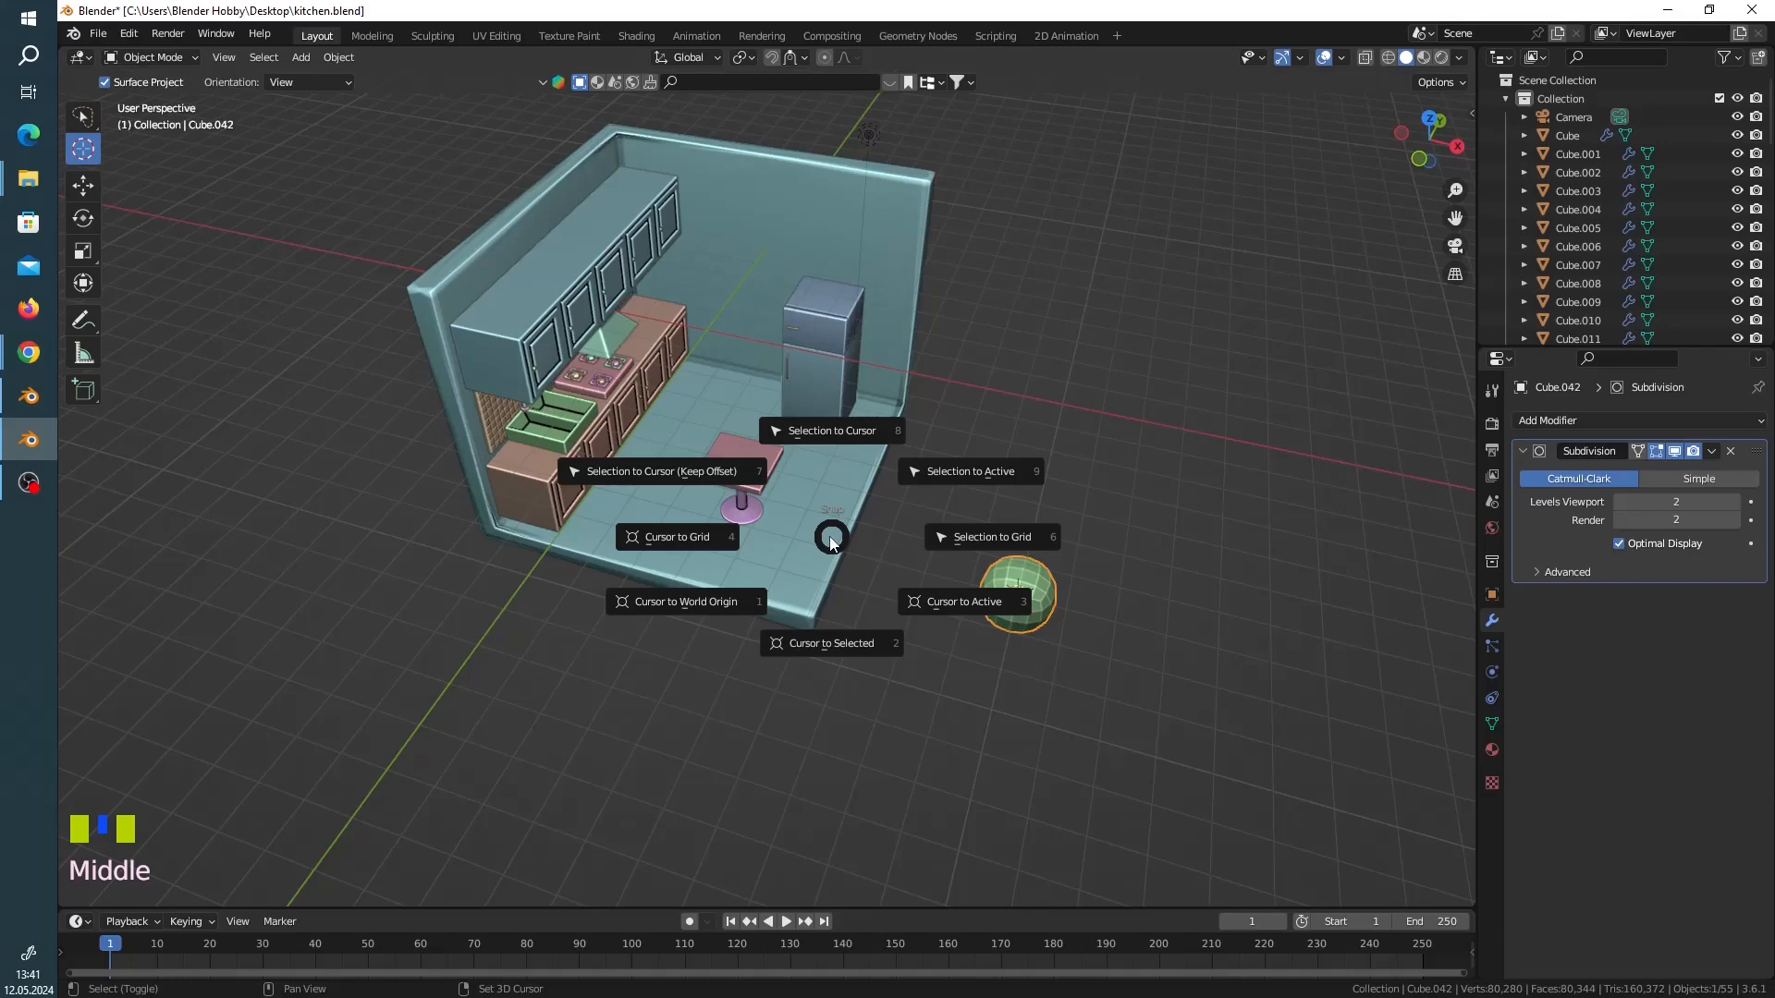
# Step: Switch to the Select tool, select the fridge's upper handle and snap the 3D cursor to it
pyautogui.press('w')
pyautogui.press('w')
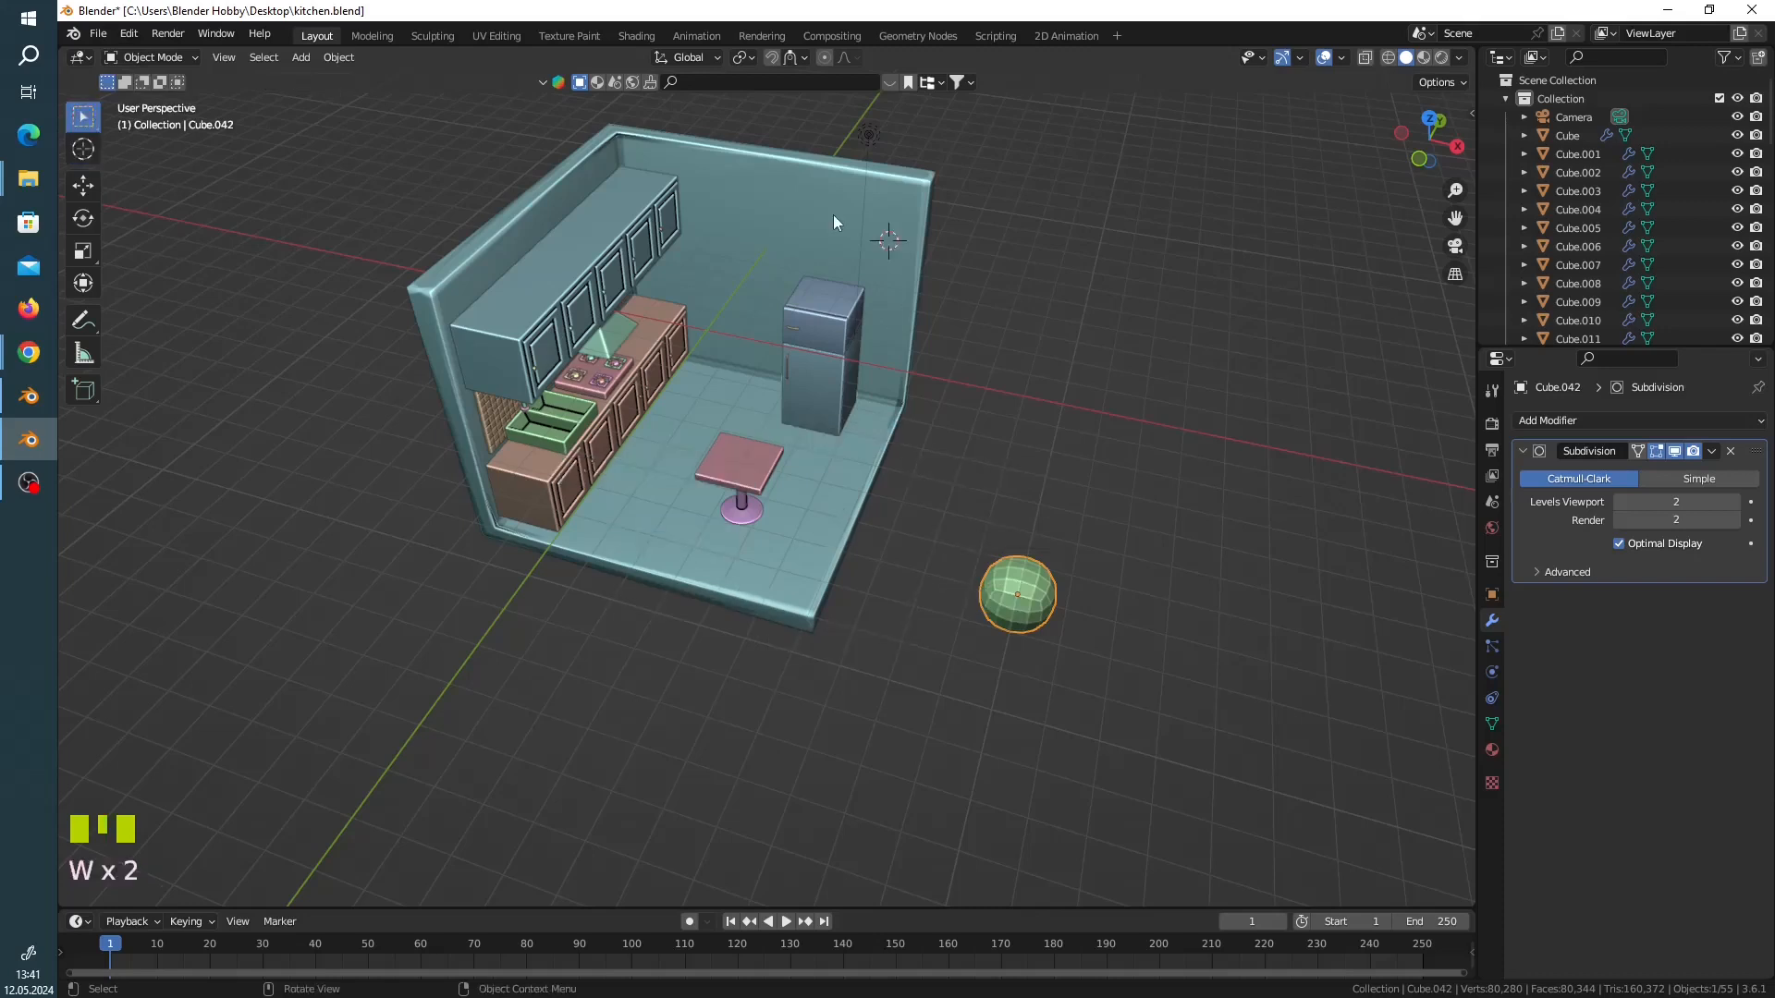
pyautogui.doubleClick(790, 332)
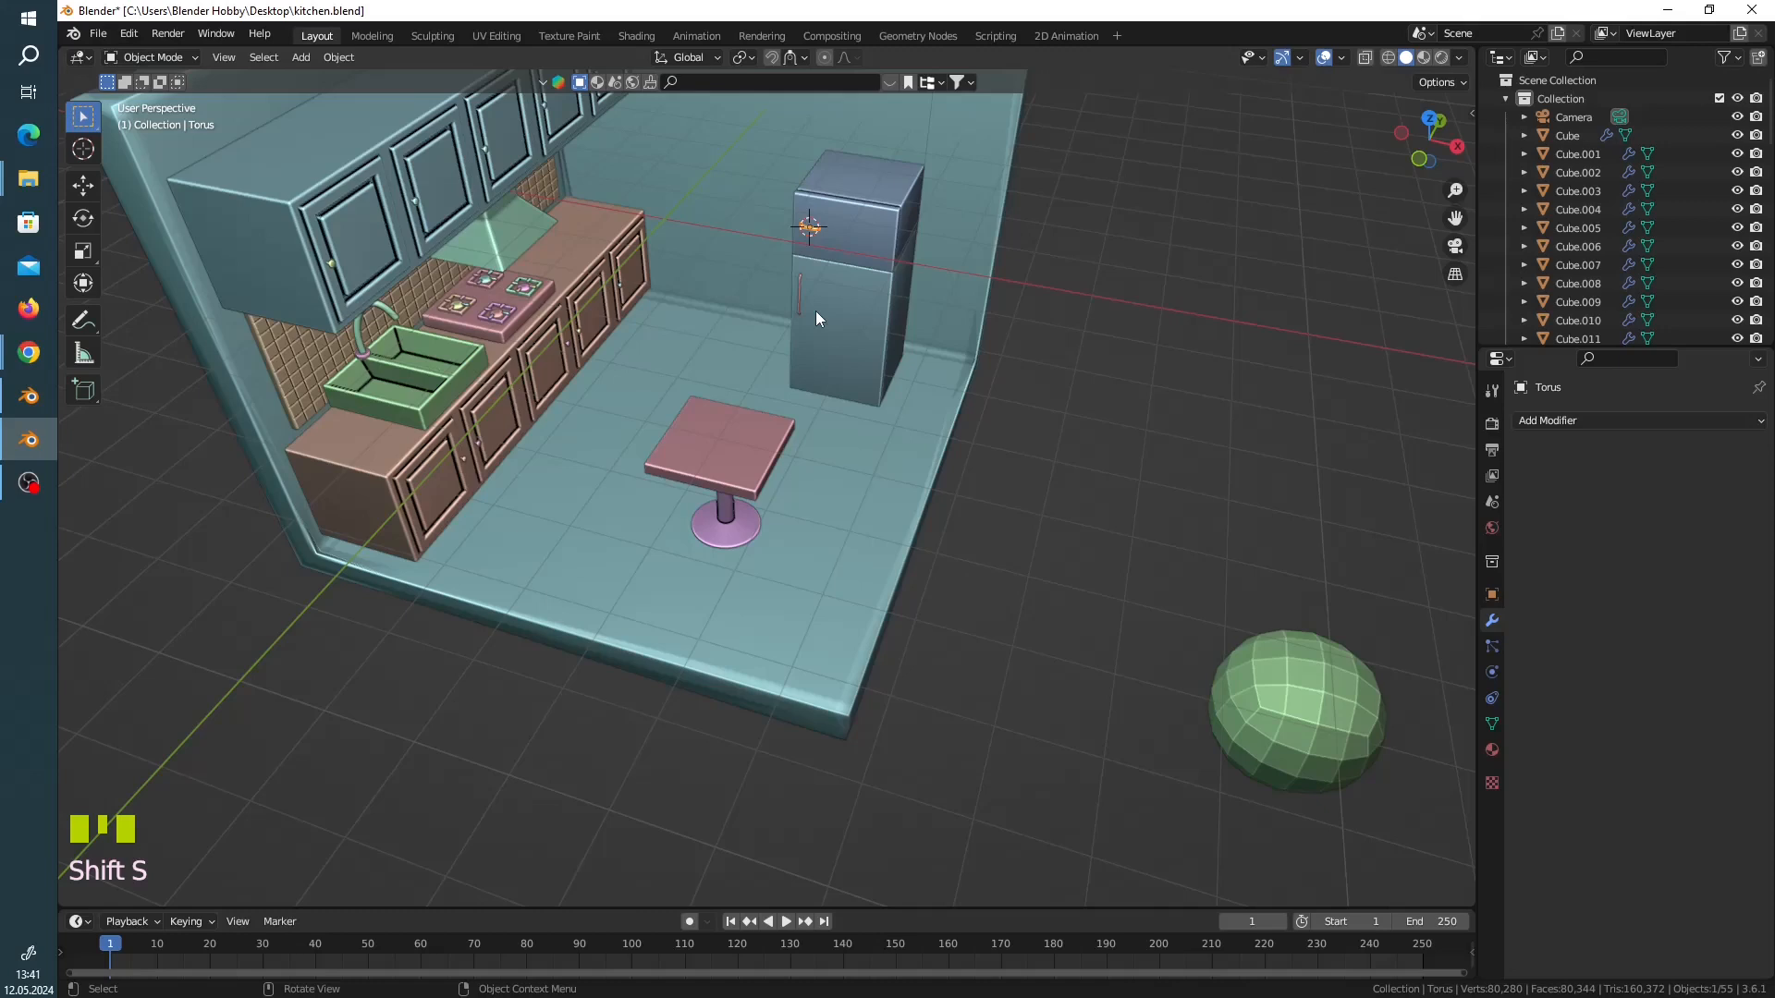
# Step: Snap the 3D cursor to the world origin and snap the fridge's upper handle to the grid
pyautogui.press('n')
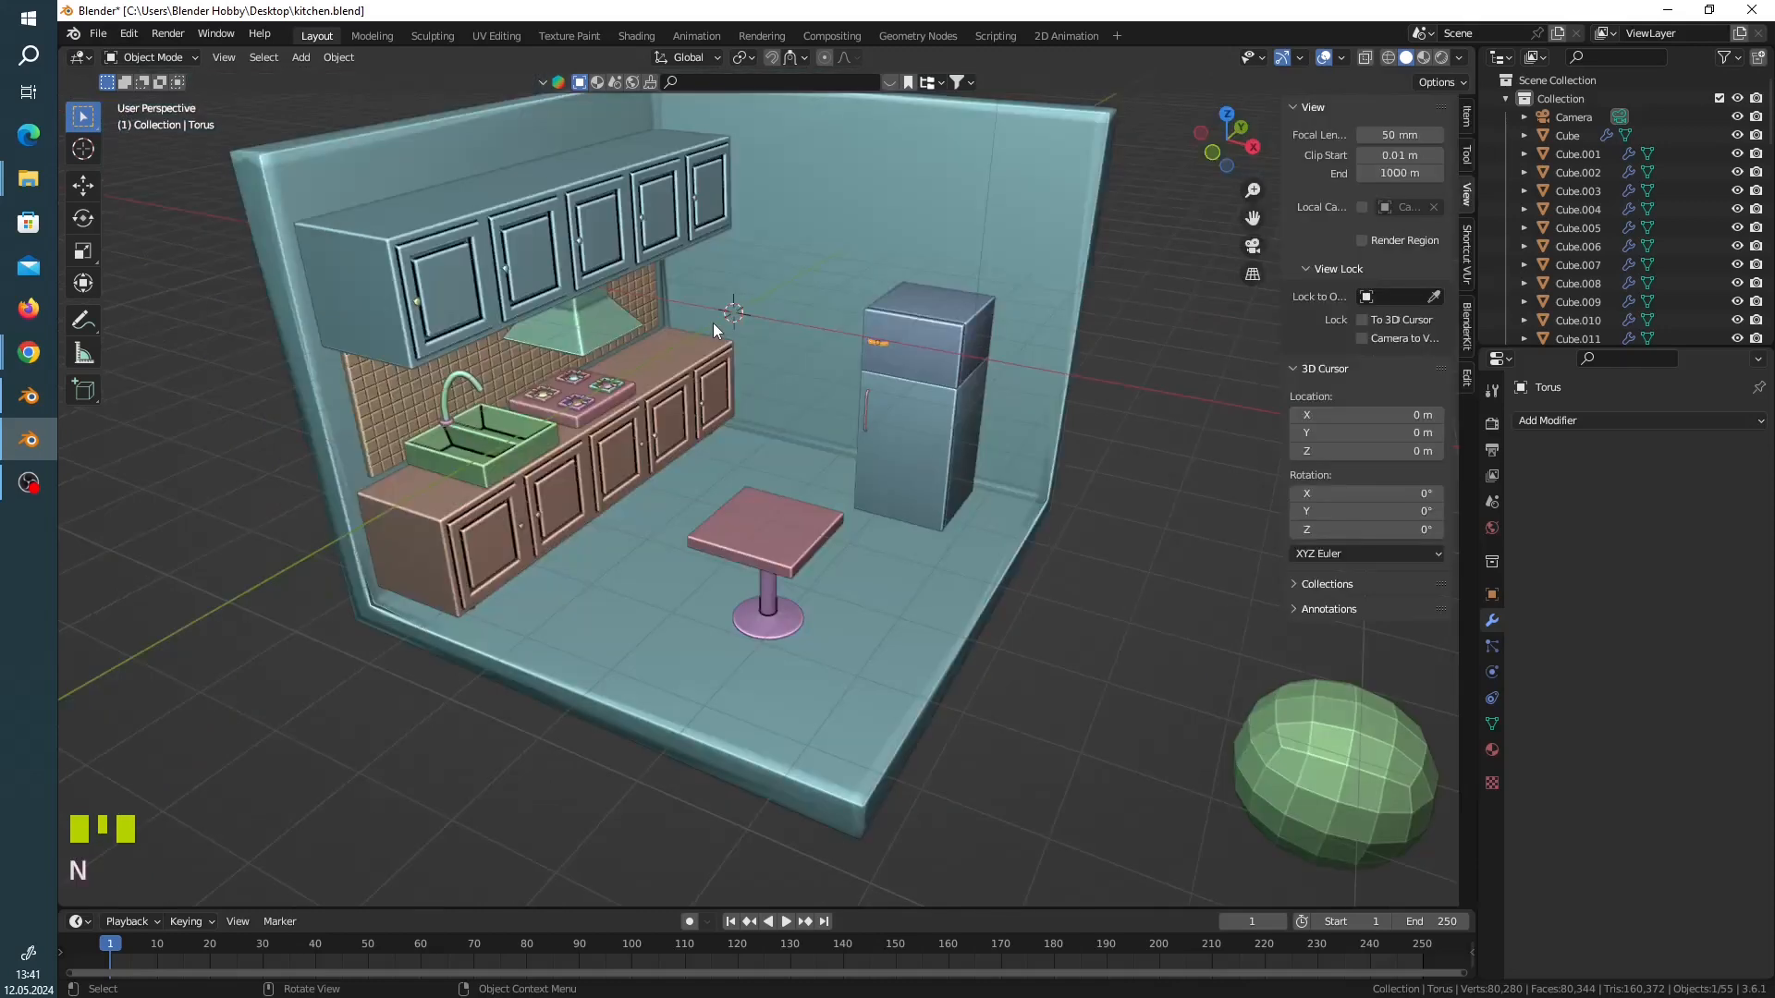
pyautogui.press('n')
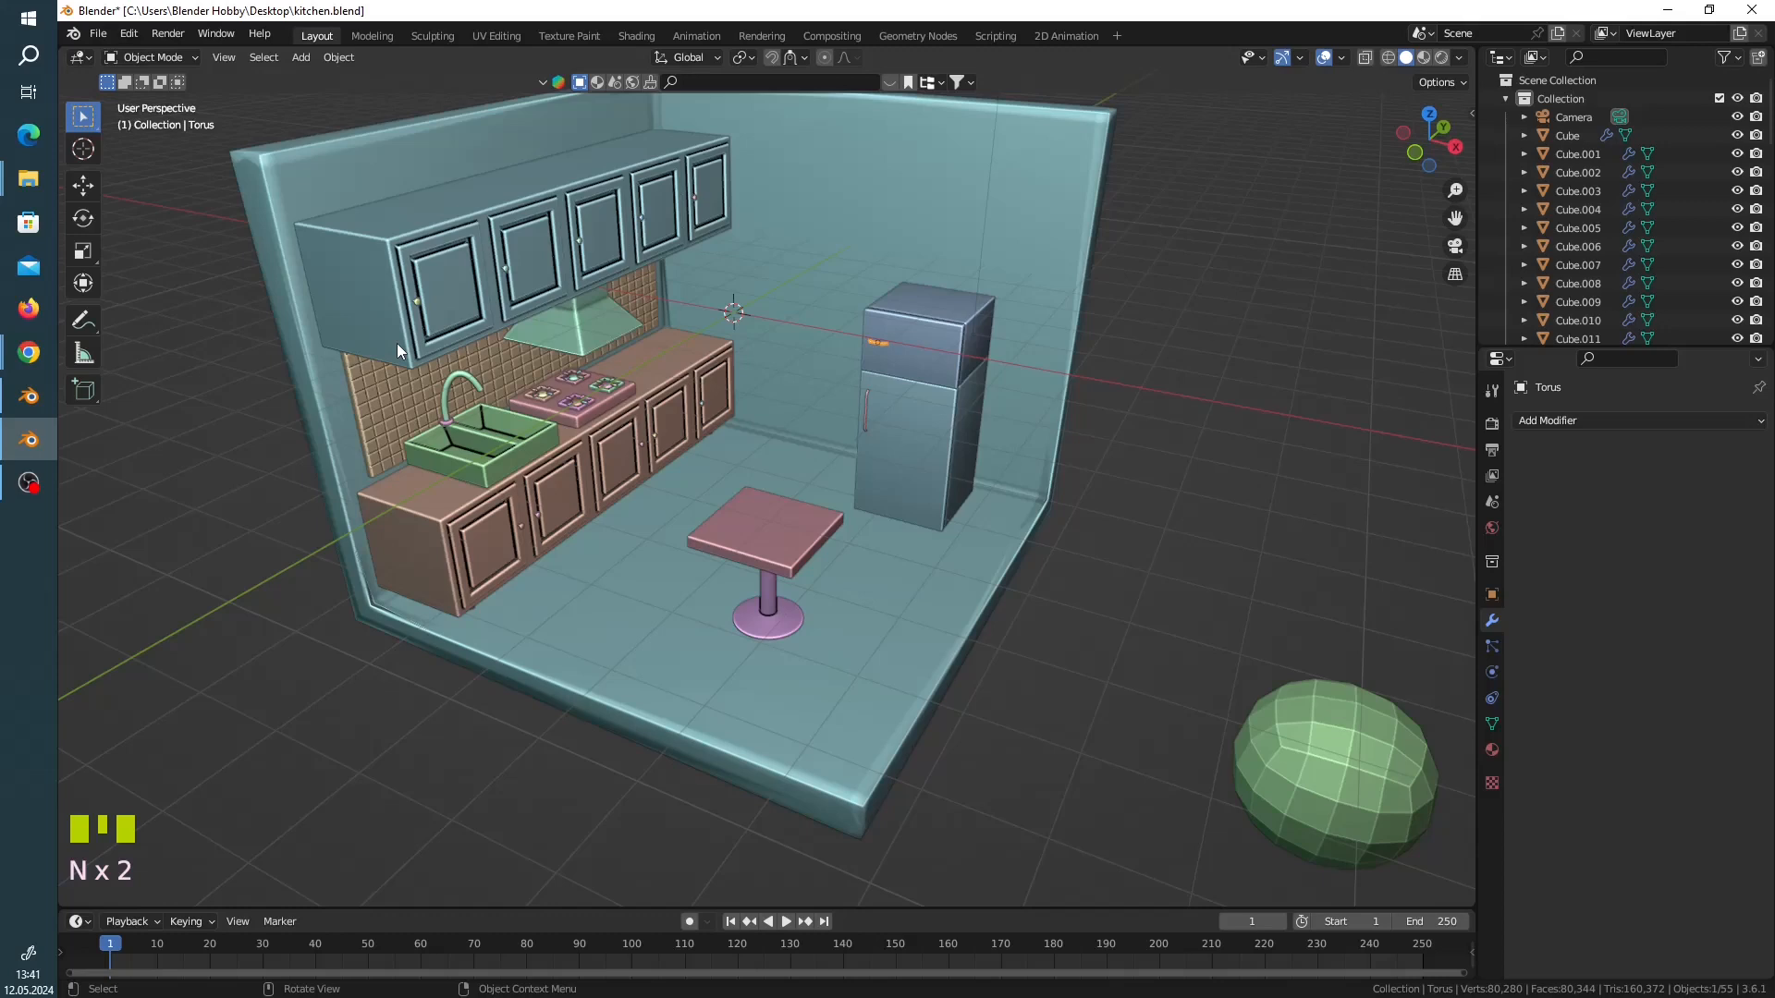
pyautogui.hotkey('shift', 's')
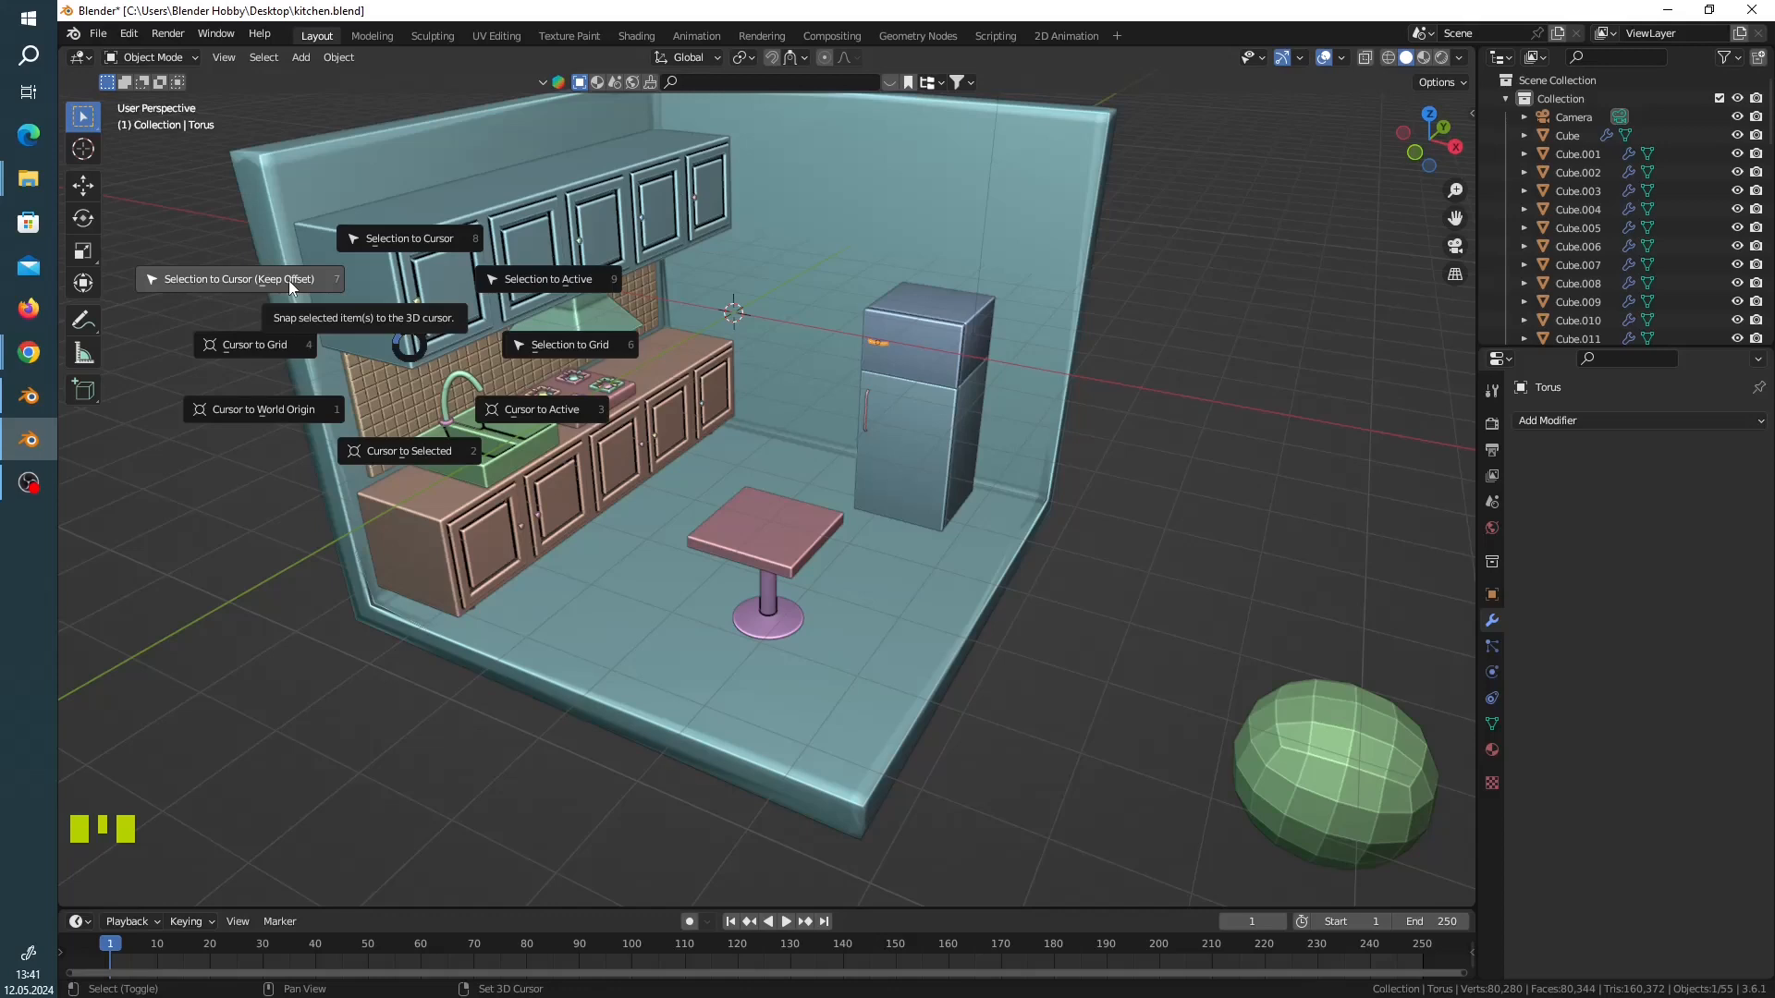
pyautogui.click(380, 275)
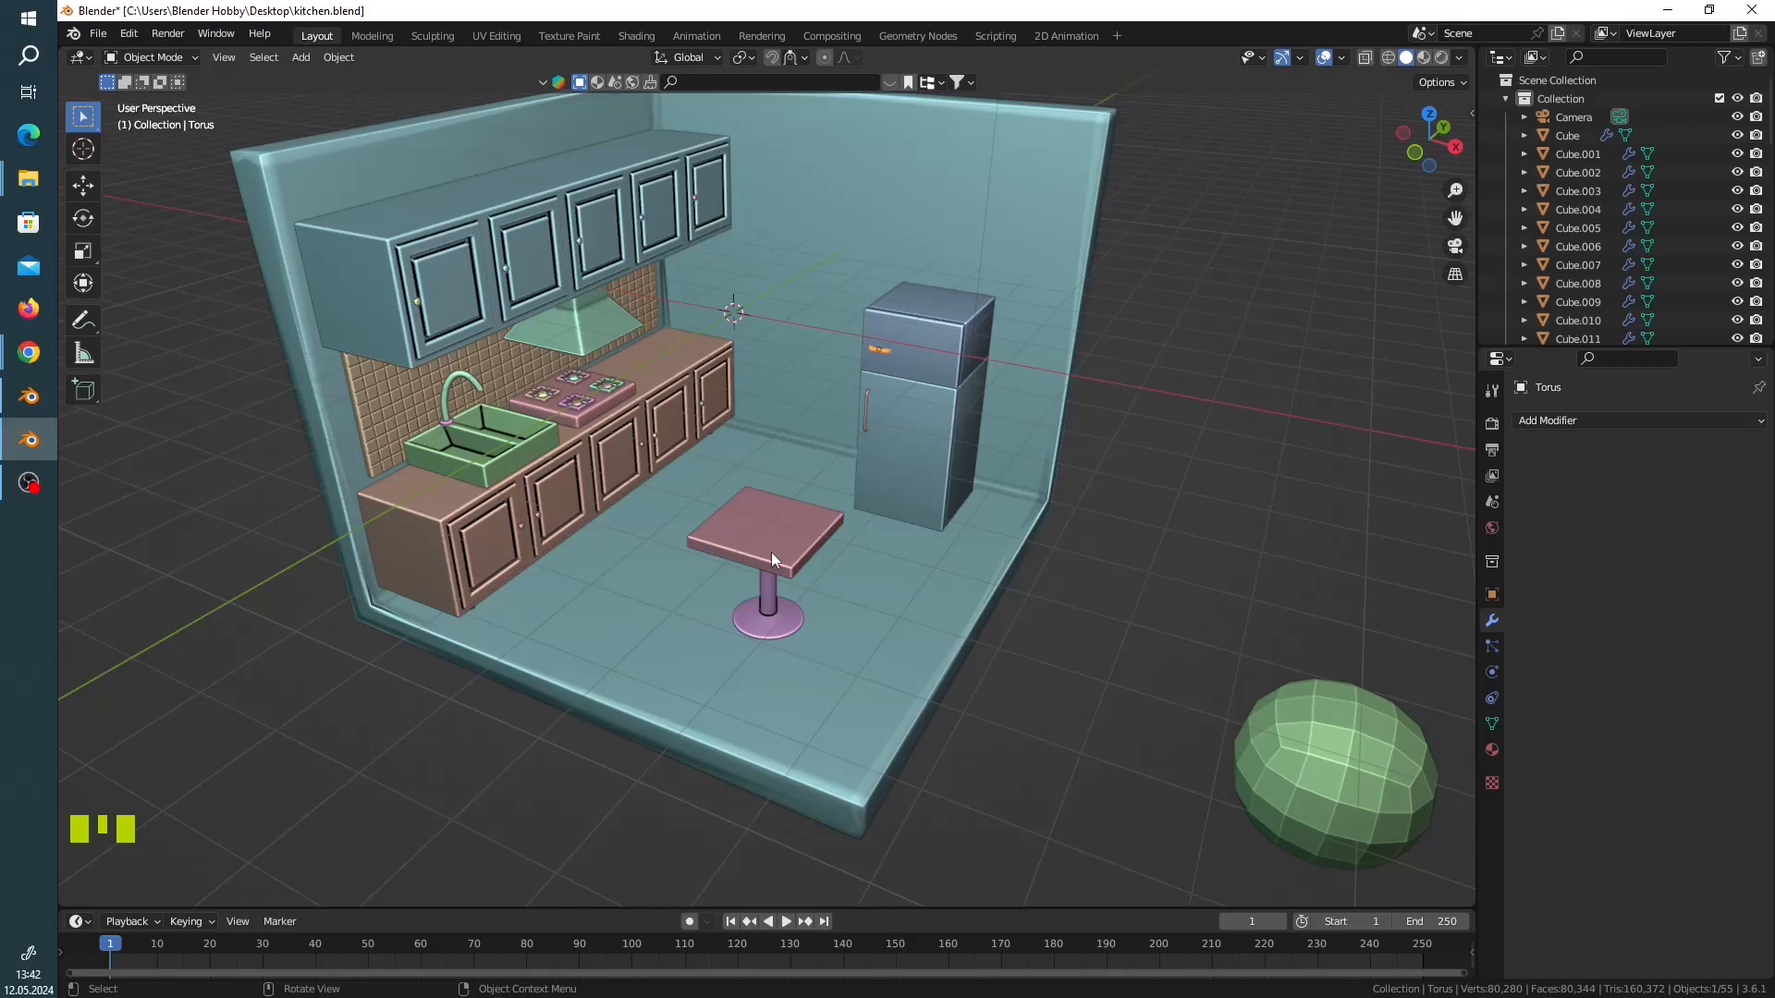
# Step: Try to snap the selected upper fridge handle to the grid
pyautogui.rightClick(462, 866)
pyautogui.moveTo(518, 866)
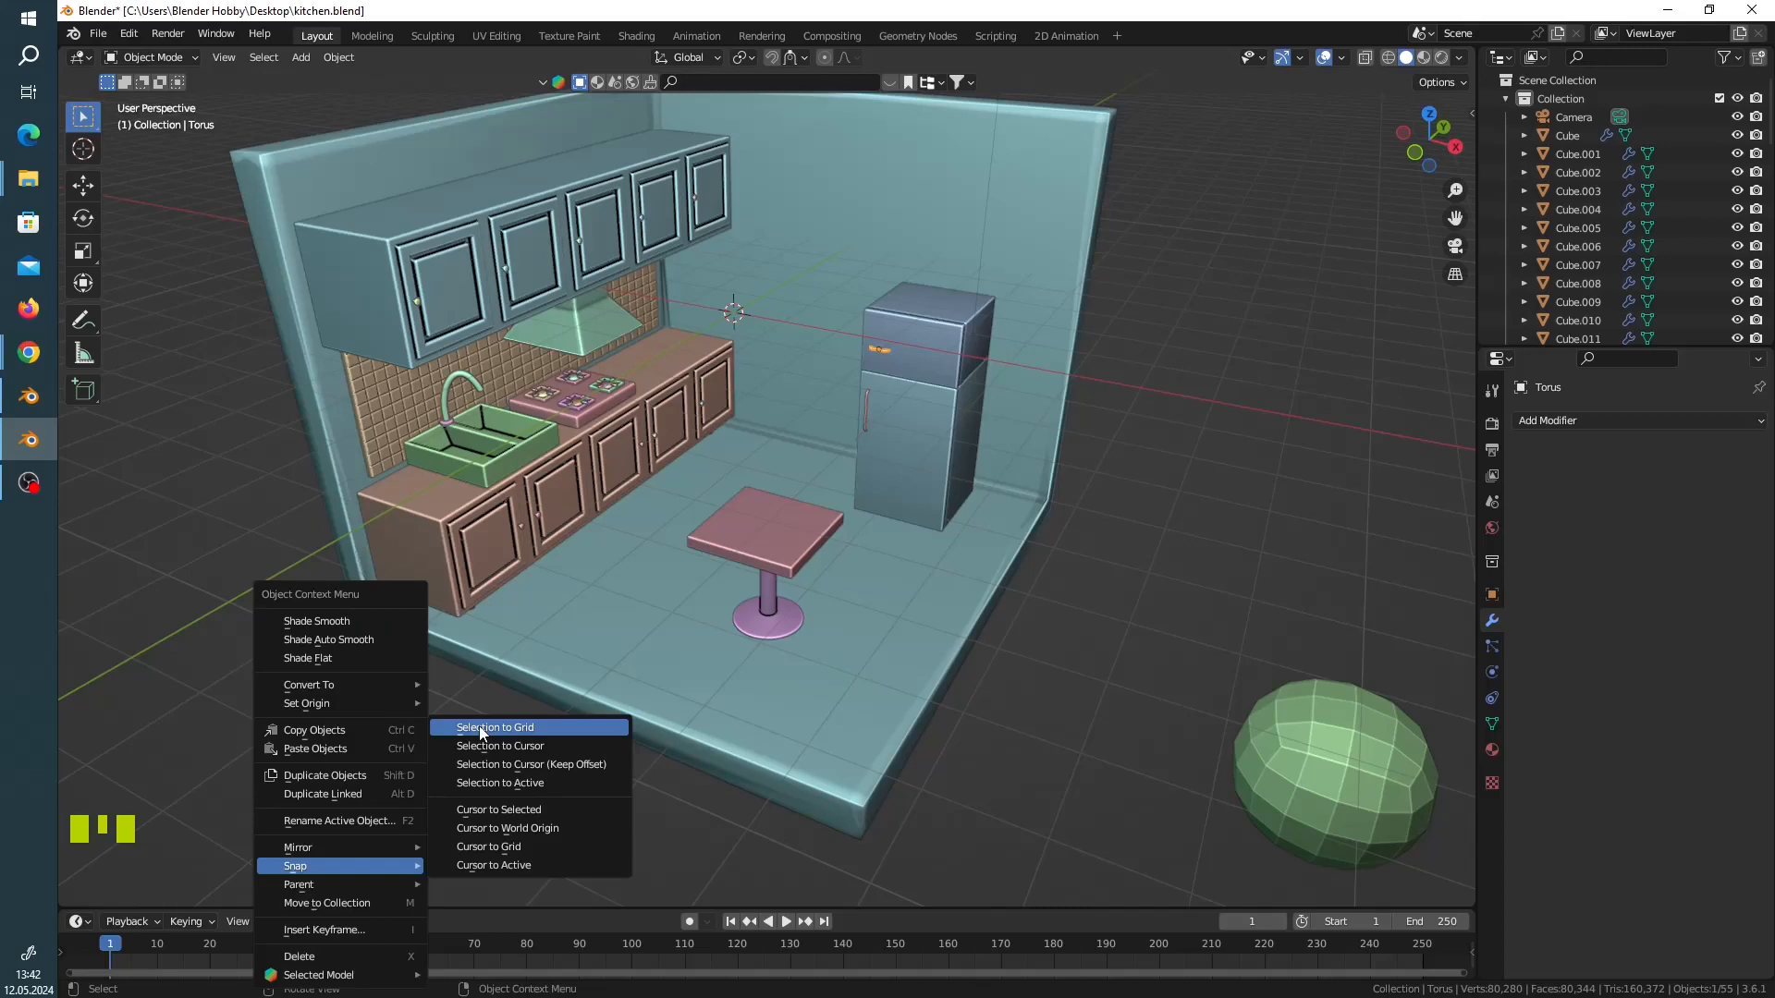
pyautogui.click(479, 727)
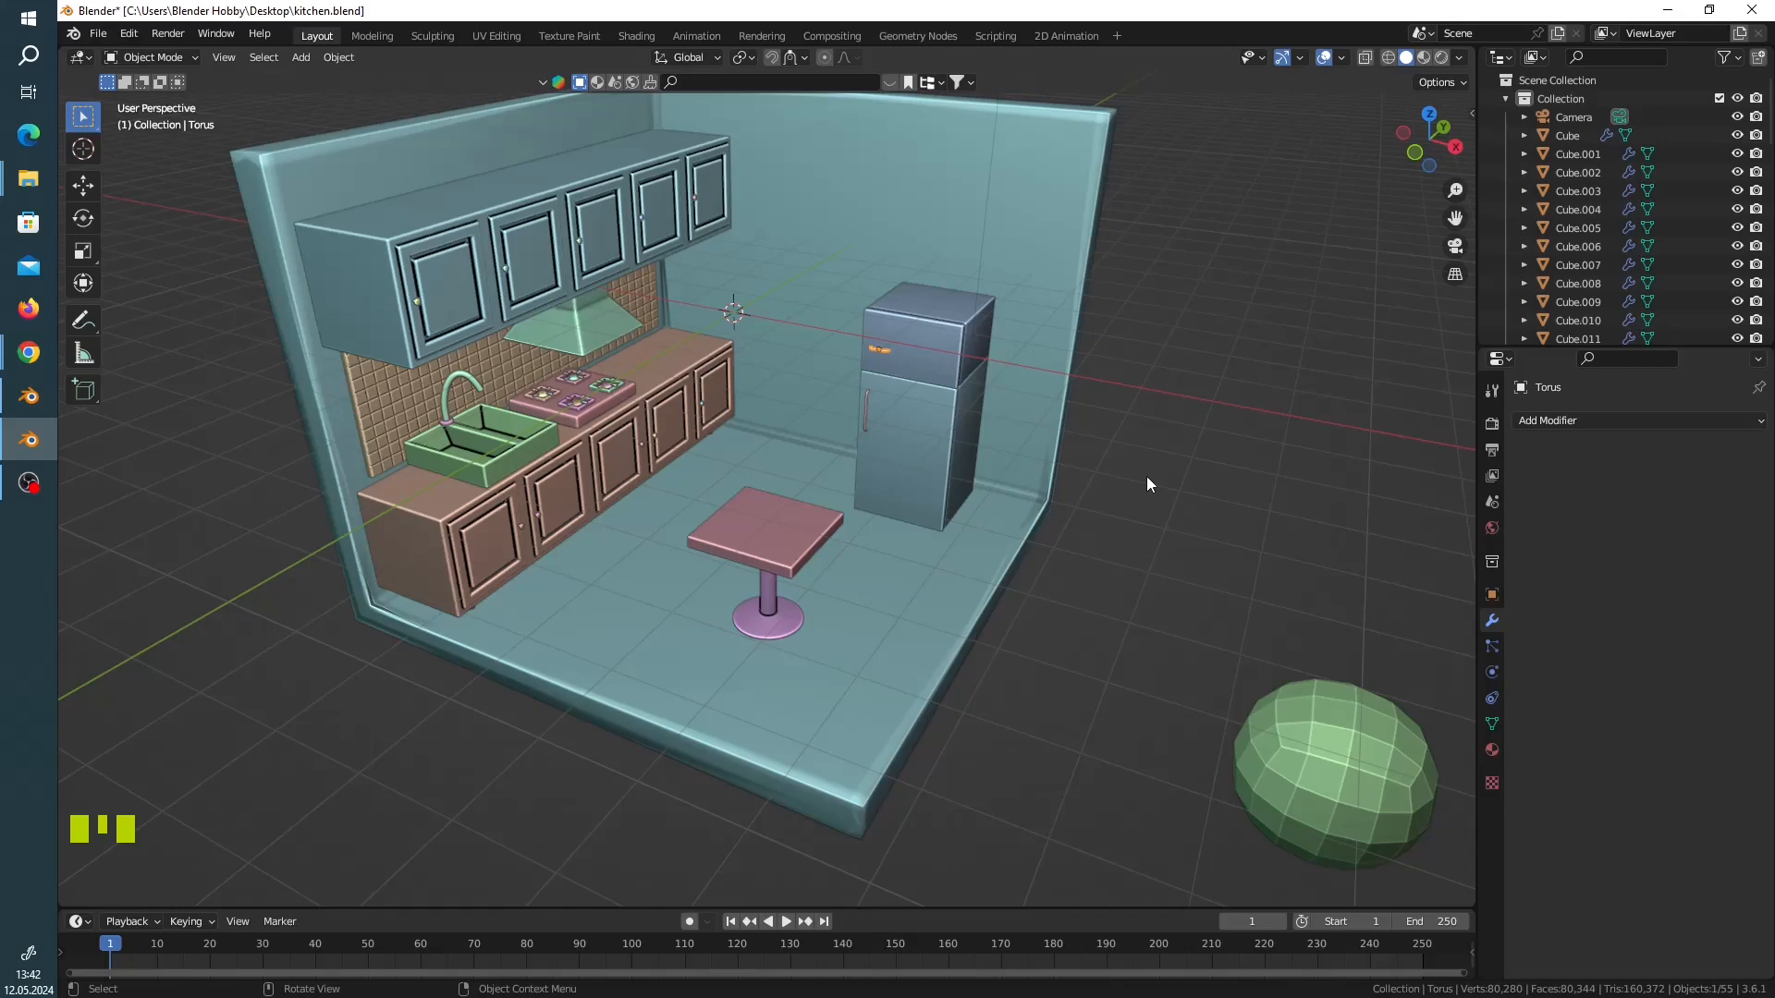
# Step: Select the upper handle on the fridge's freezer compartment and snap the 3D cursor to it
pyautogui.click(1043, 290)
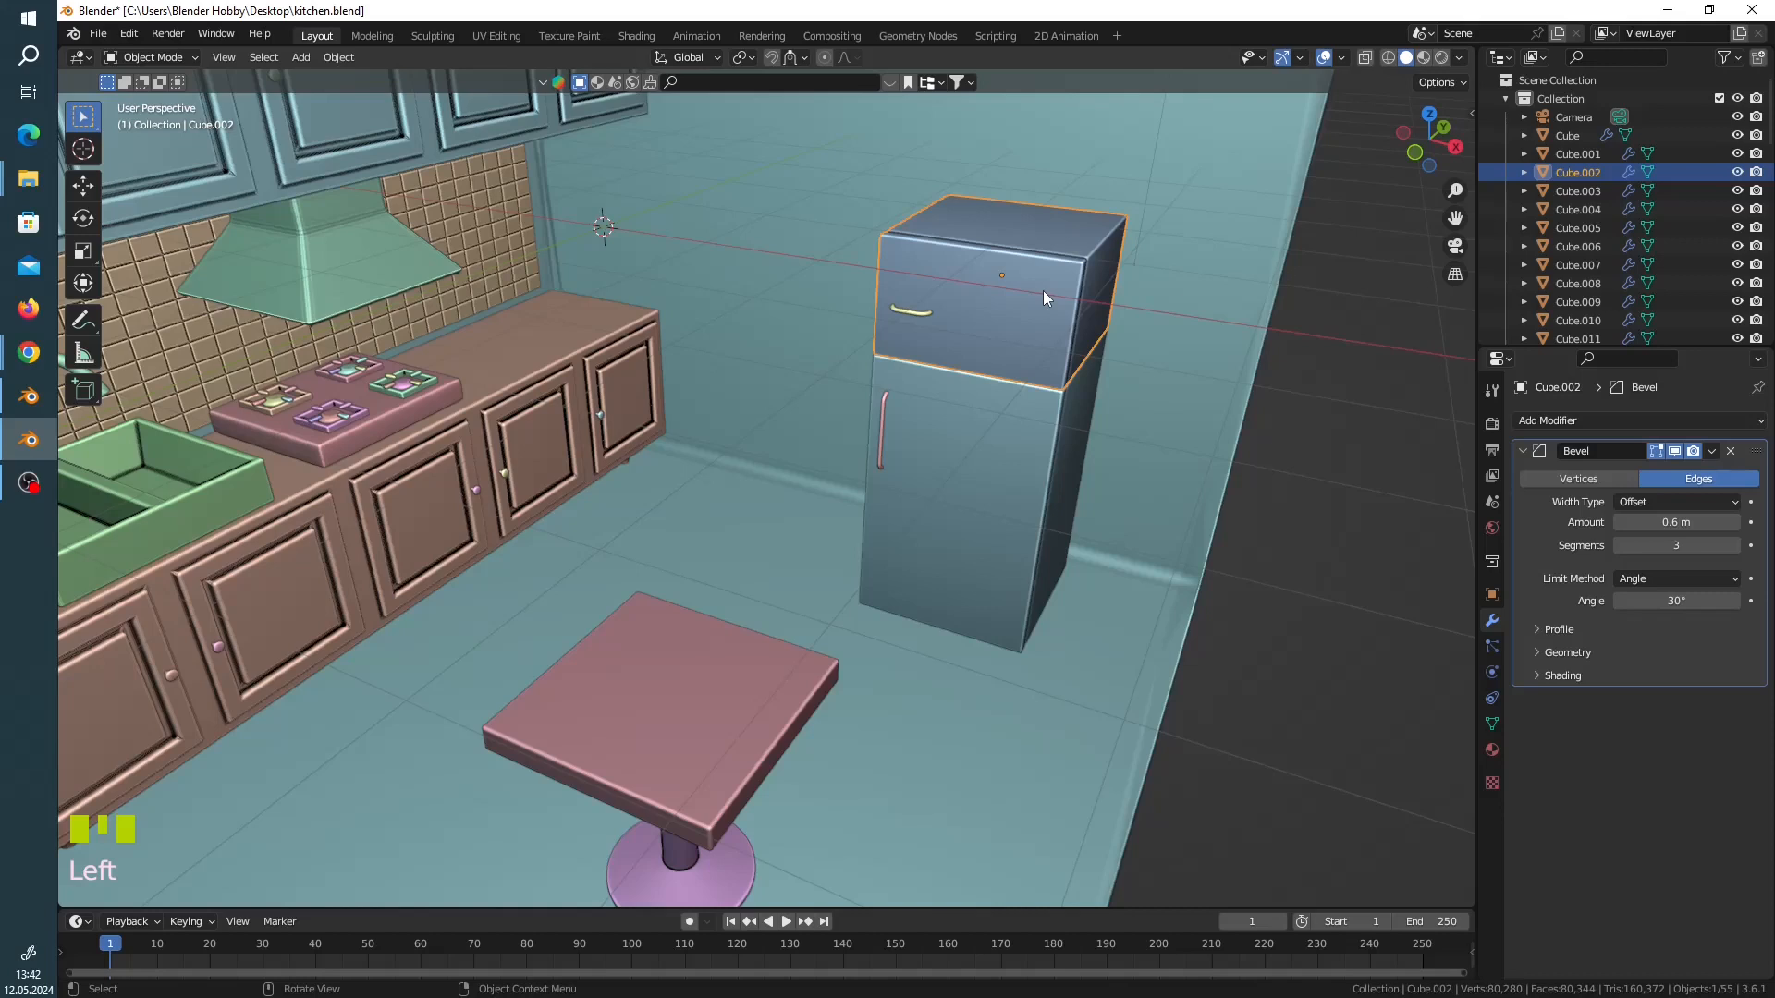
pyautogui.click(908, 313)
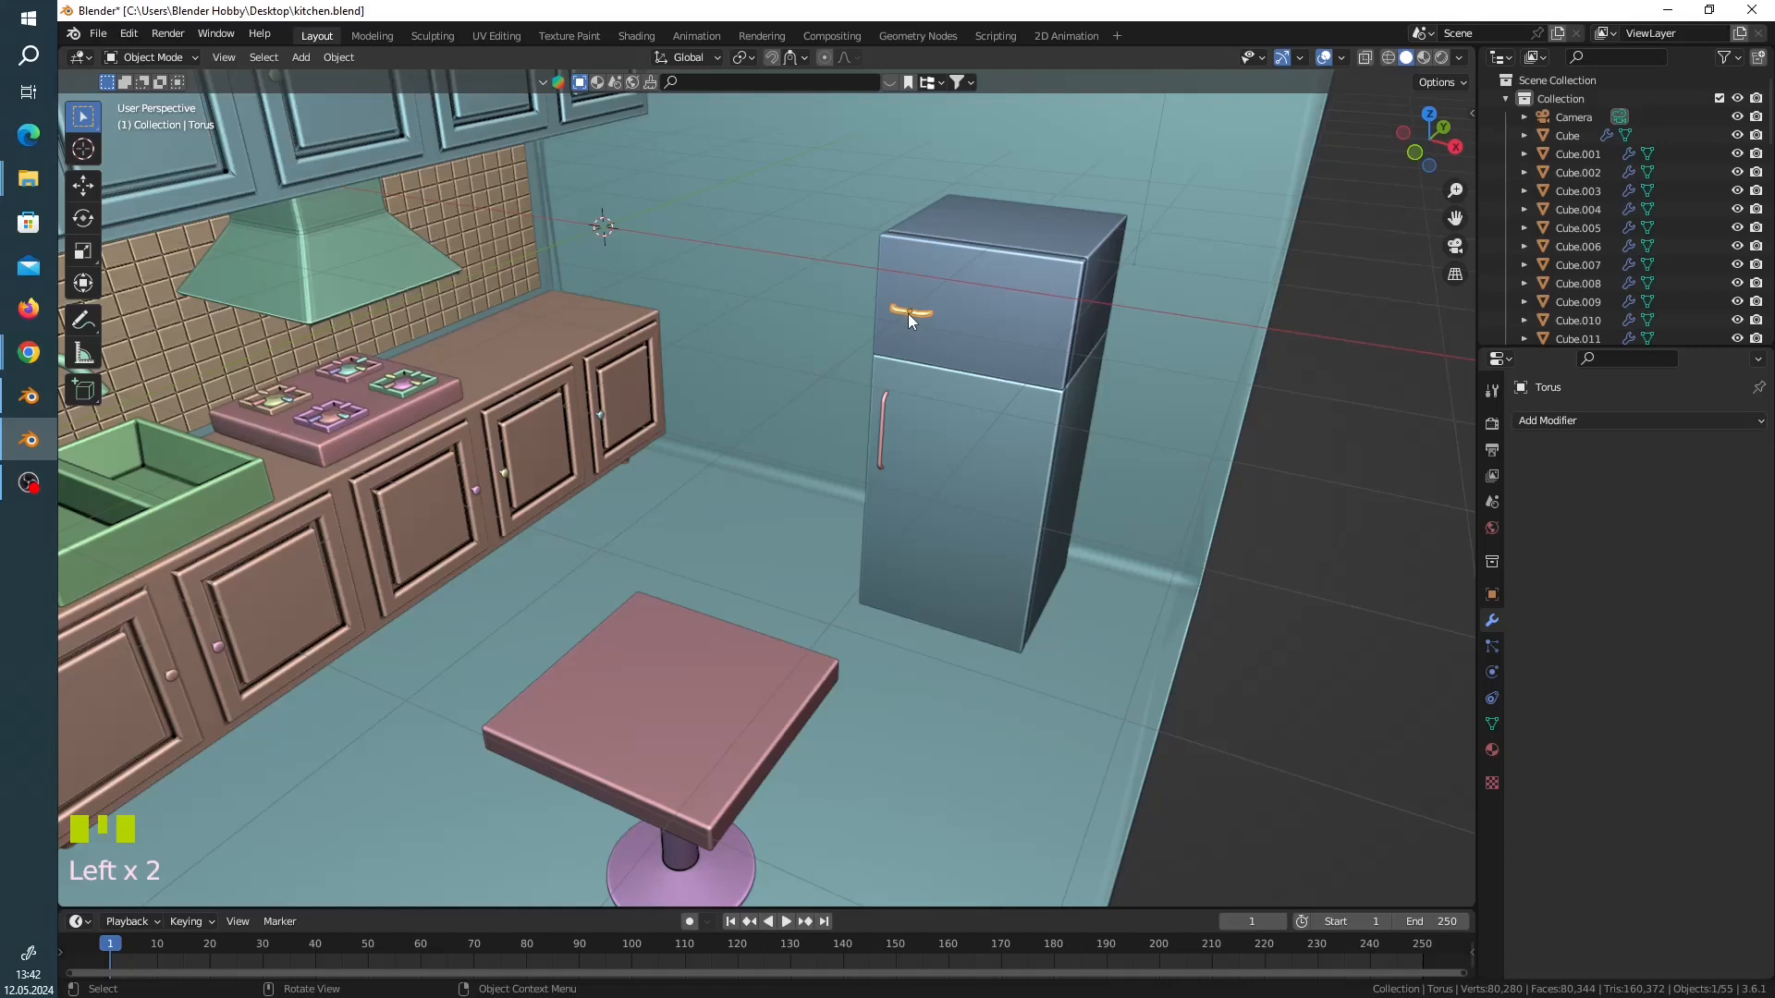
pyautogui.hotkey('shift', 's')
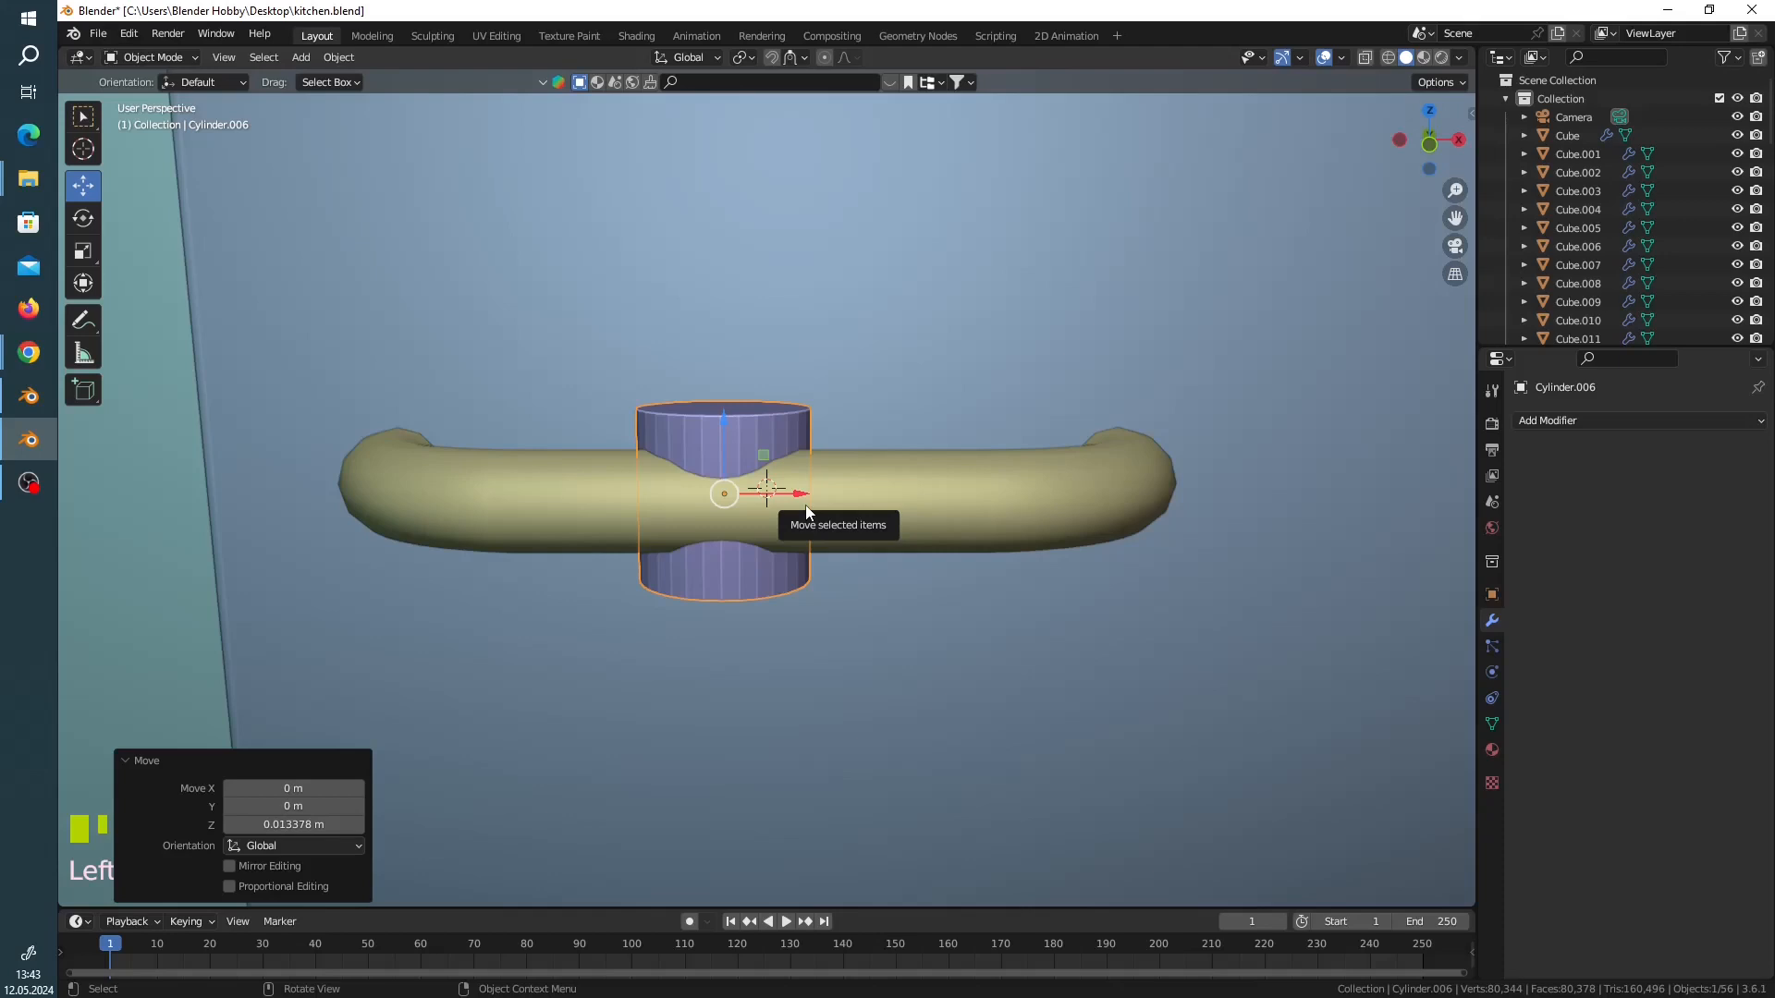
# Step: Undo the last three changes made to the cylinder at the fridge's upper handle
pyautogui.hotkey('ctrl', 'z')
pyautogui.hotkey('ctrl', 'z')
pyautogui.hotkey('ctrl', 'z')
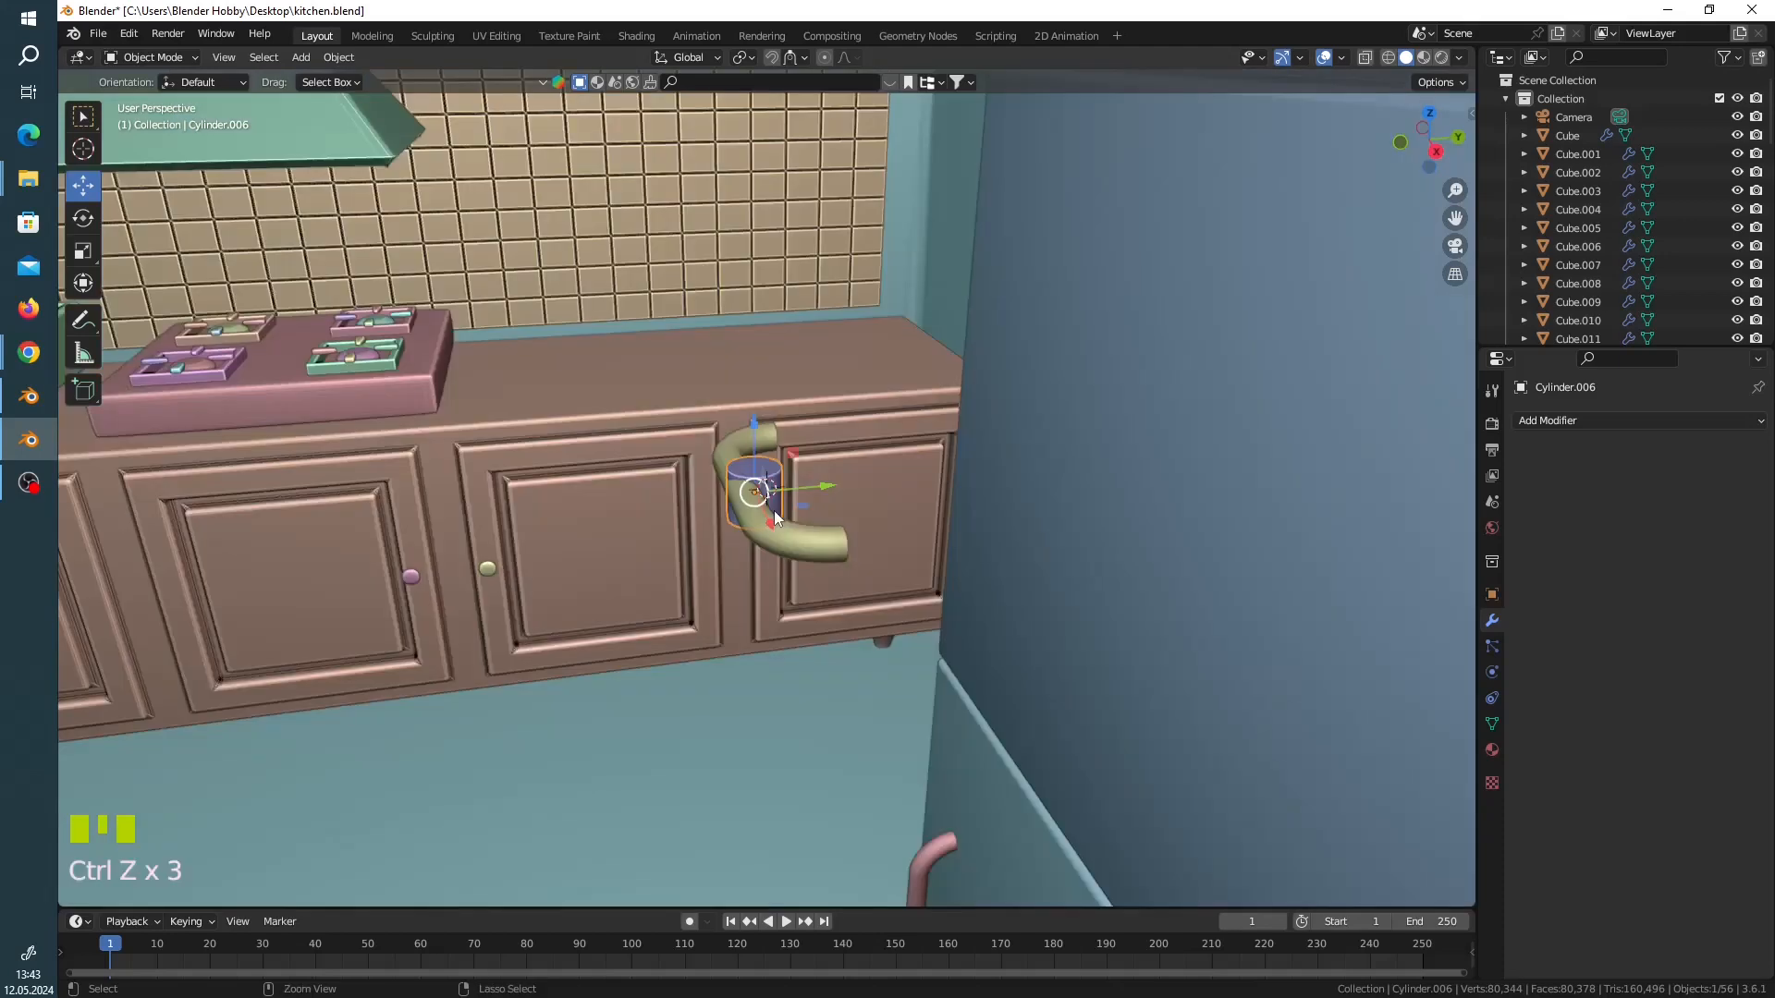